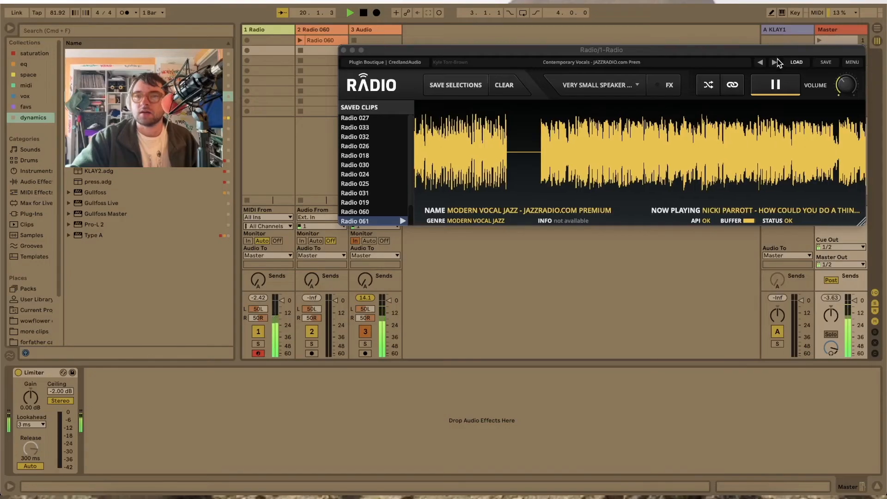
- Skip through the radio stations to Cool Jazz, DR P8 Jazz and Sacred Works to capture clips, and close the Radio plugin
{"action": "left_click", "coordinate": [774, 62]}
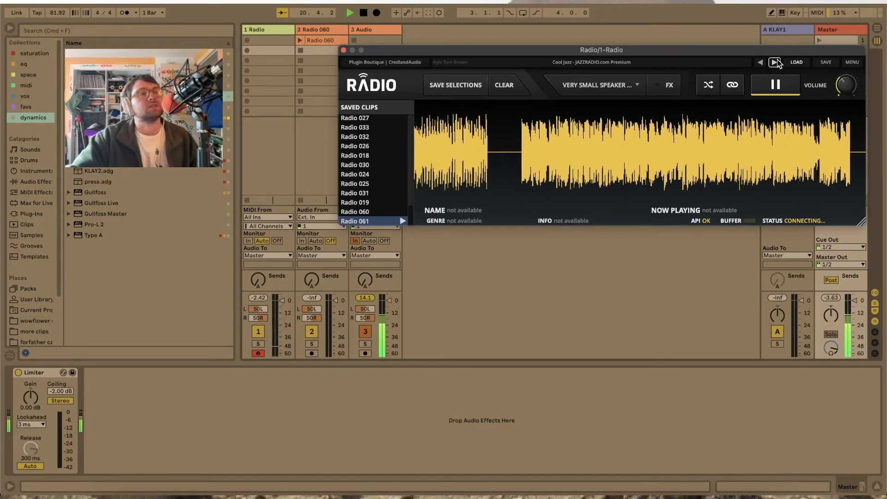
{"action": "mouse_move", "coordinate": [615, 172]}
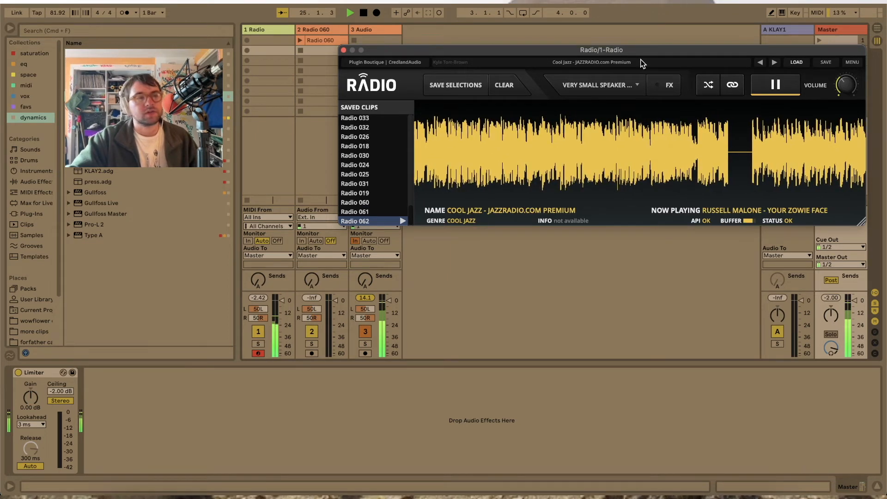
{"action": "left_click", "coordinate": [774, 63]}
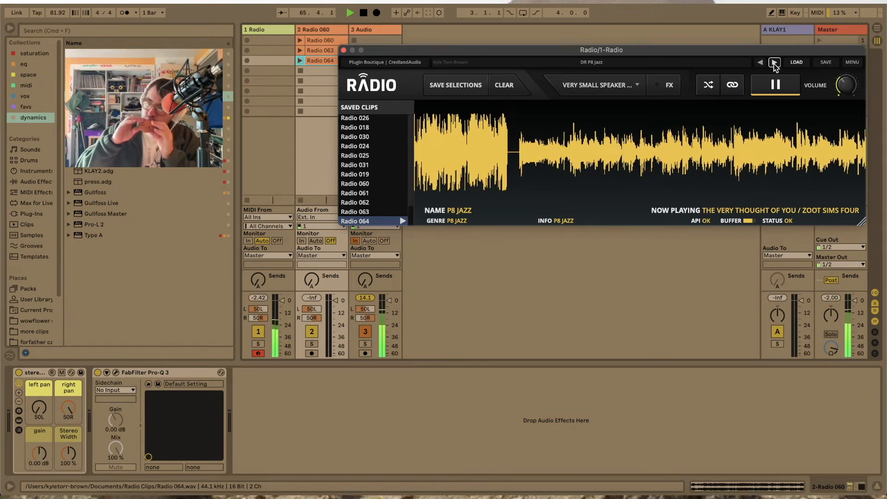
{"action": "left_click", "coordinate": [771, 76]}
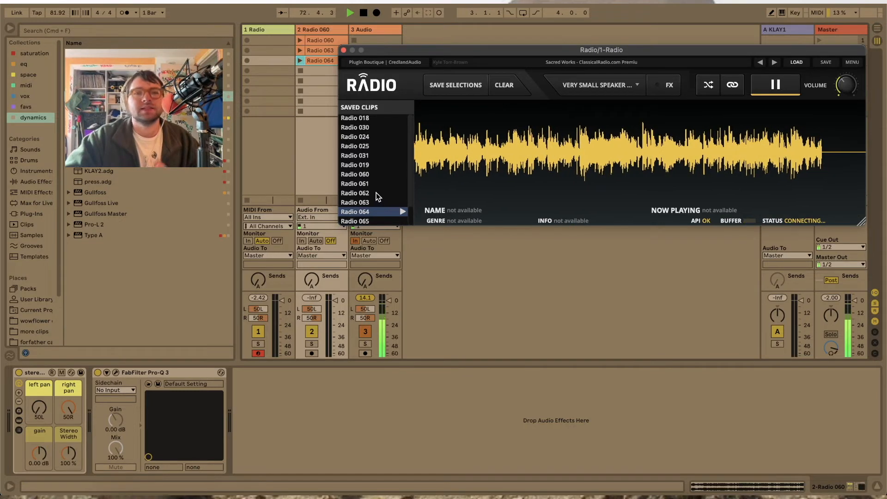
{"action": "left_click", "coordinate": [343, 50]}
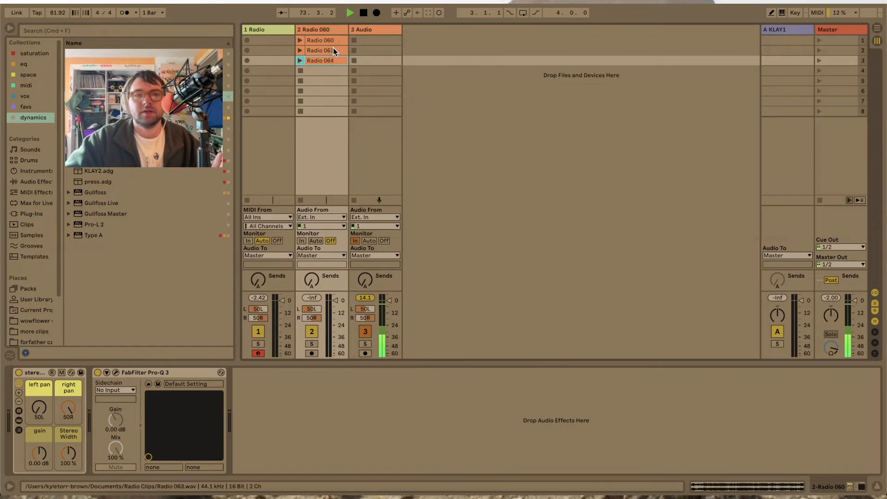
- Delete the Radio plugin's track and move the microphone Audio track to the first position
{"action": "left_click", "coordinate": [287, 31]}
{"action": "key", "text": "Delete"}
{"action": "left_click_drag", "start_coordinate": [349, 30], "coordinate": [257, 29]}
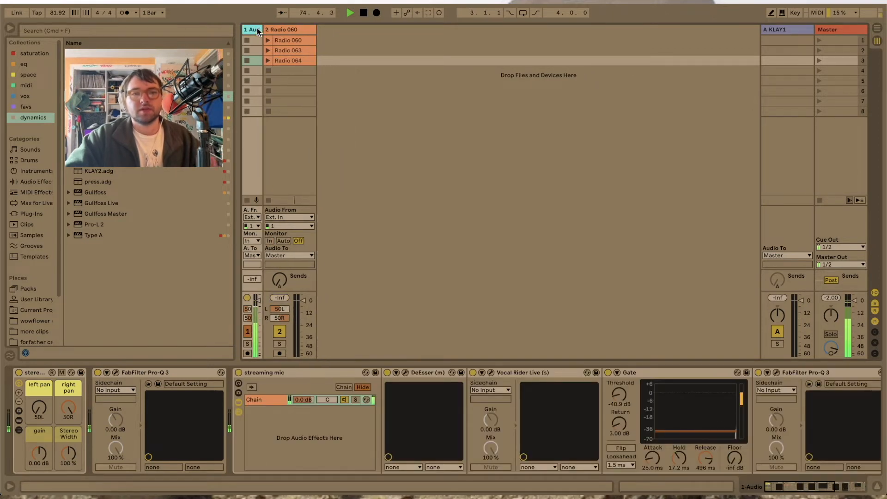
- Insert a MIDI track with a Drum Rack after the Radio 060 audio track
{"action": "left_click", "coordinate": [292, 29]}
{"action": "key", "text": "super+shift+t"}
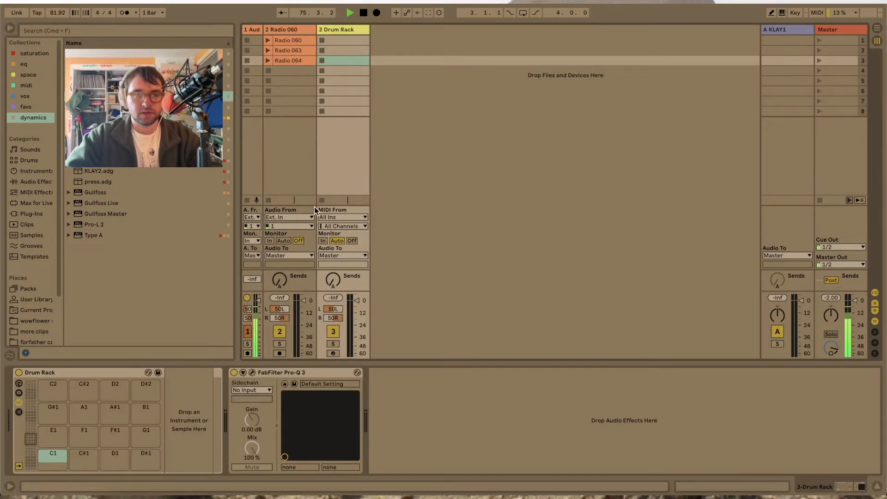
{"action": "left_click", "coordinate": [298, 32]}
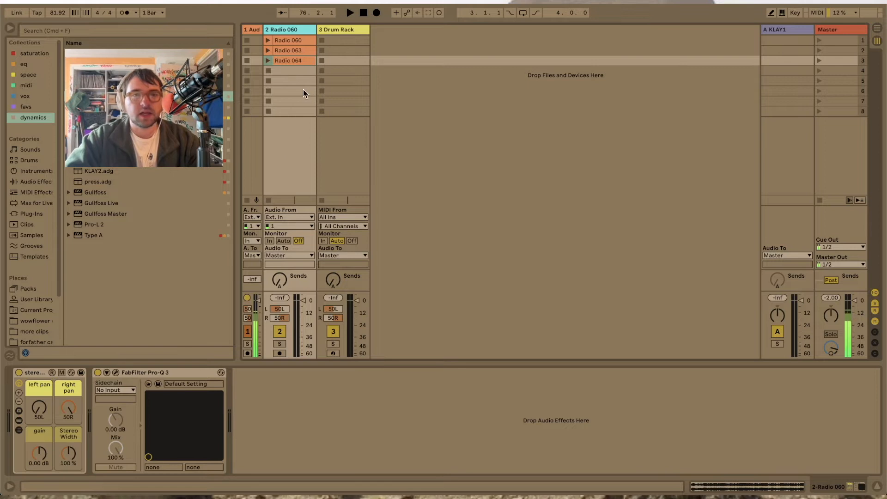
{"action": "key", "text": "Right"}
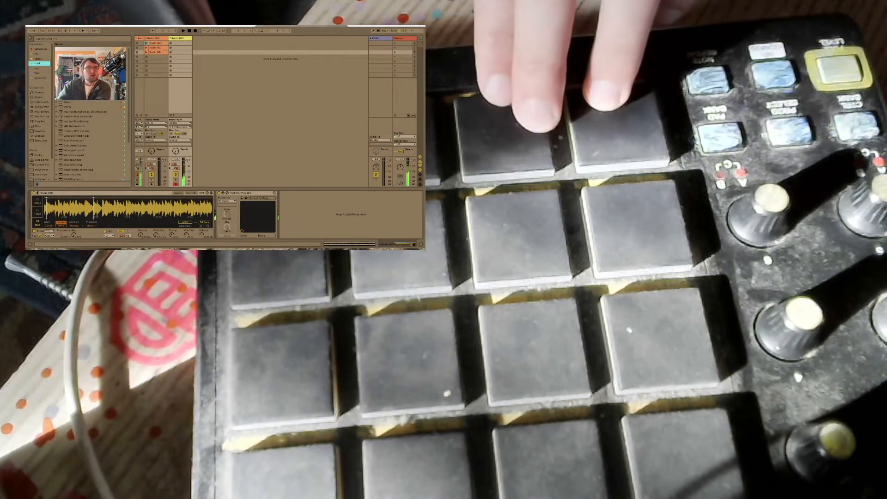
- Add a Looper after the EQ on the sliced Radio 060 track and set it to play after recording
{"action": "left_click_drag", "start_coordinate": [288, 199], "coordinate": [289, 200]}
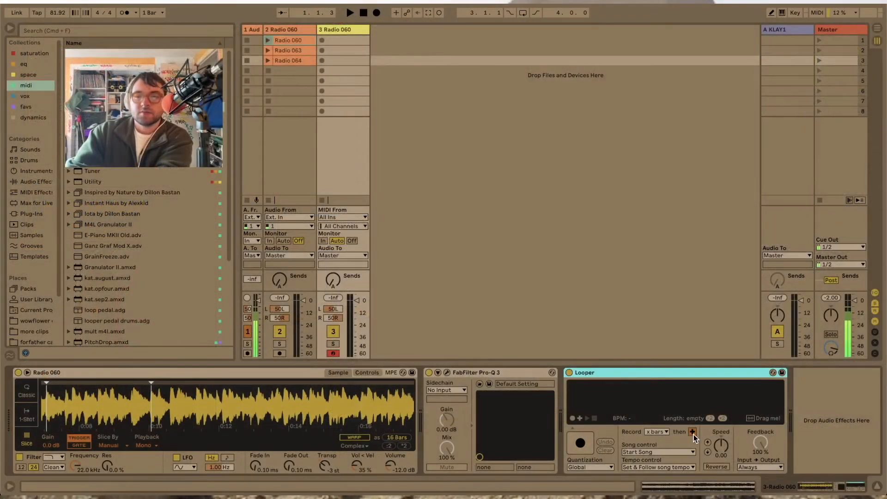
{"action": "left_click", "coordinate": [692, 433]}
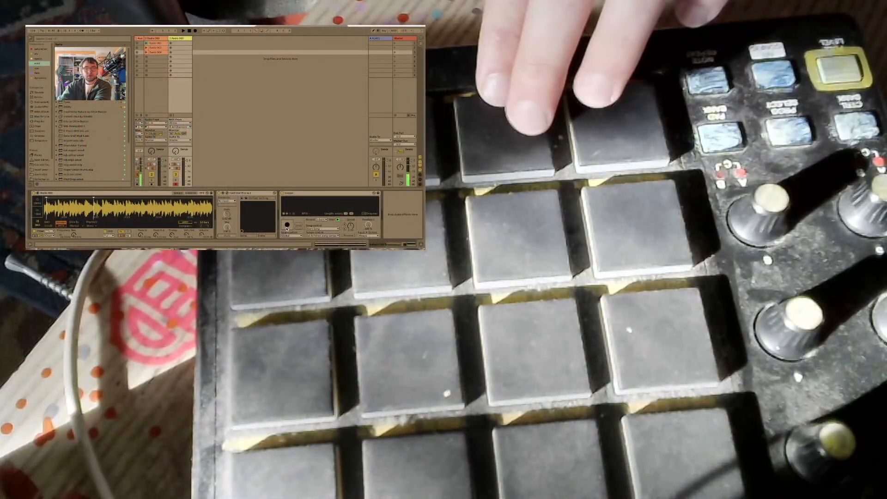
- Record a chopped loop of Radio 060 in the Looper, clearing the first take and recording it again
{"action": "left_click", "coordinate": [287, 226]}
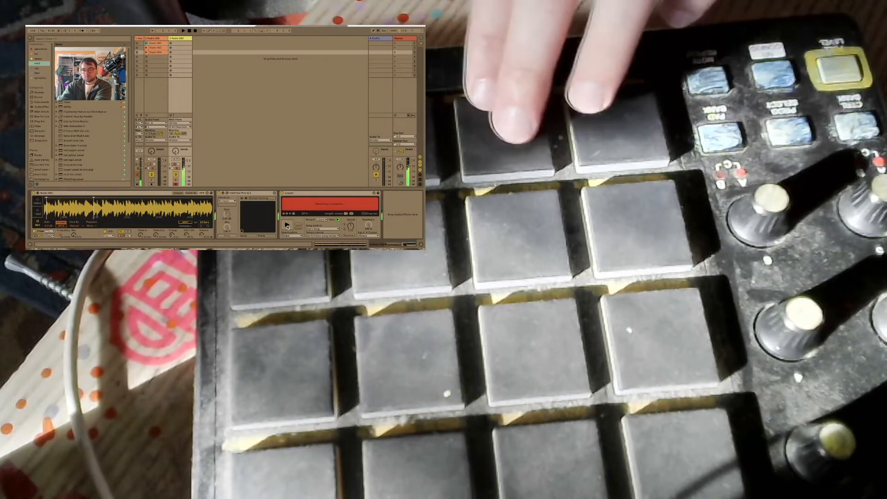
{"action": "left_click", "coordinate": [298, 228]}
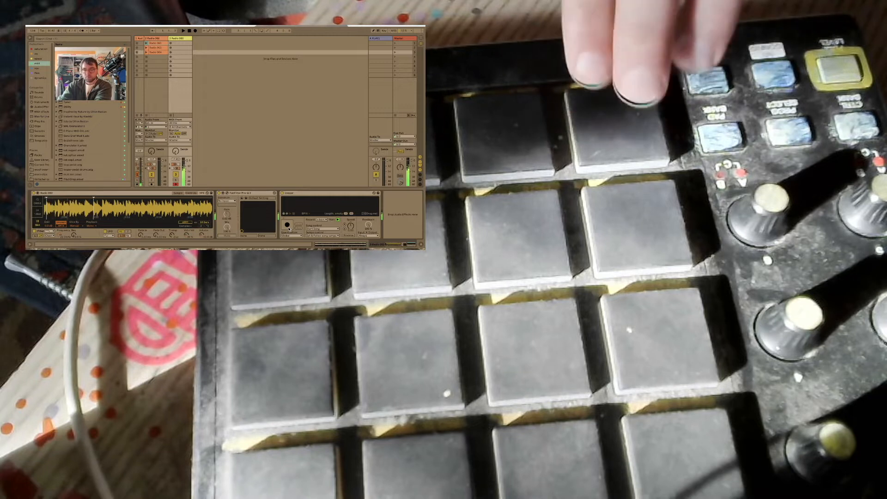
{"action": "left_click", "coordinate": [287, 226]}
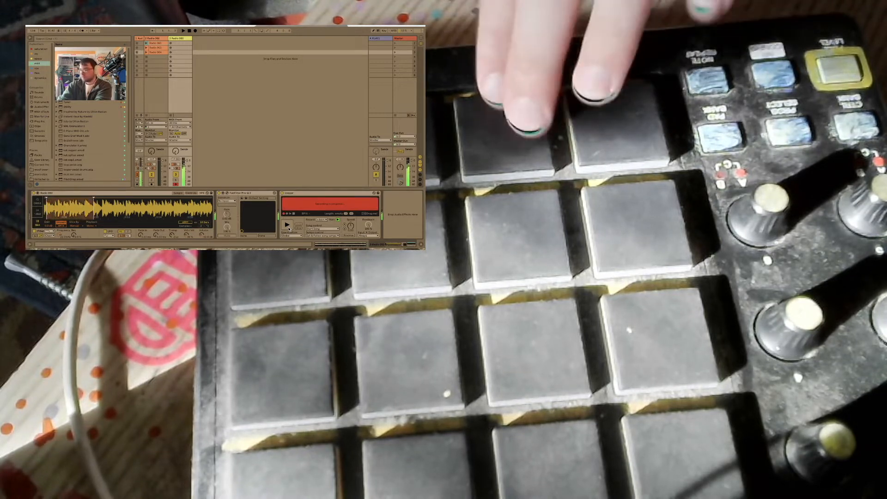
{"action": "left_click", "coordinate": [288, 226]}
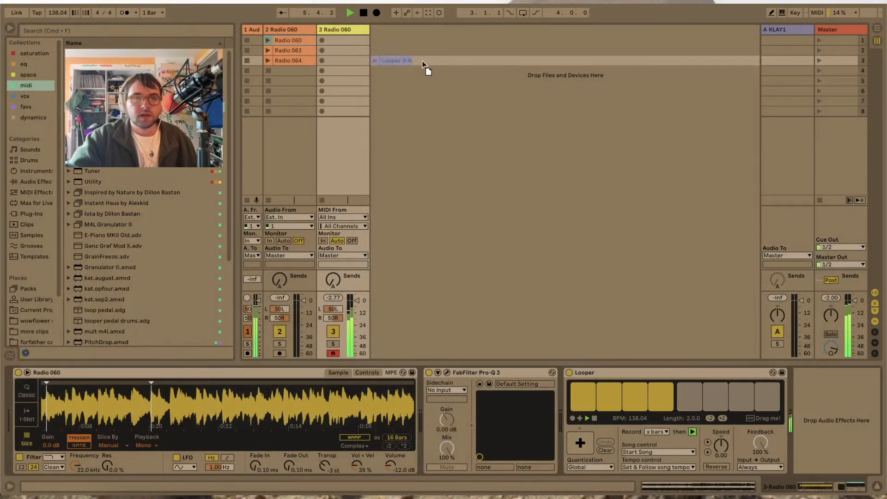
- Place the recorded loop as a clip on a new audio track and clear the Looper
{"action": "left_click_drag", "start_coordinate": [409, 45], "coordinate": [408, 46]}
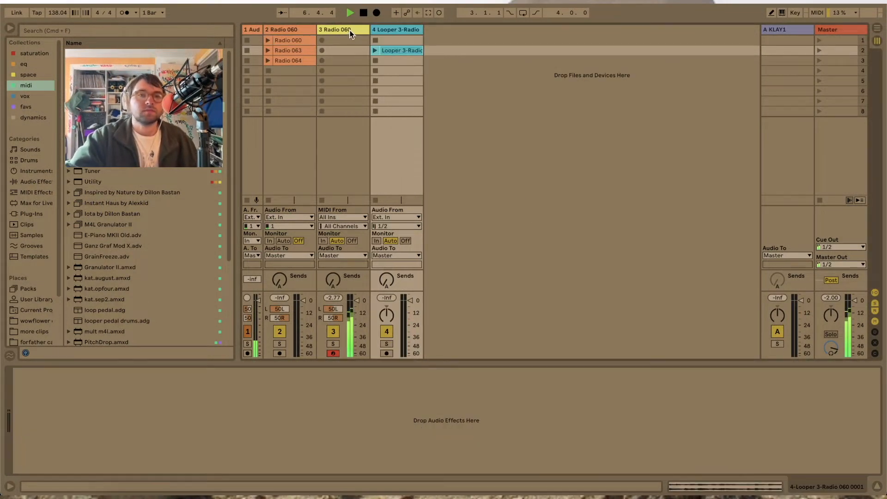
{"action": "left_click", "coordinate": [606, 450]}
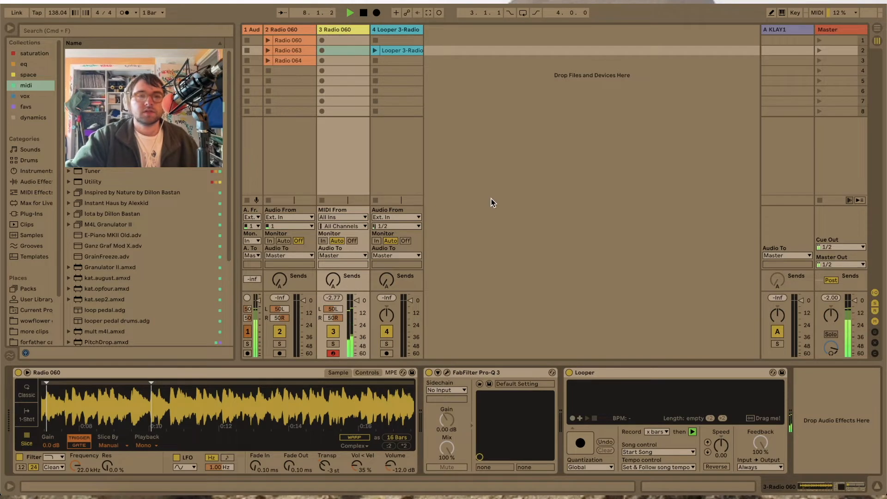
- Play the exported loop clip with its waveform open and stop playback
{"action": "left_click", "coordinate": [375, 50]}
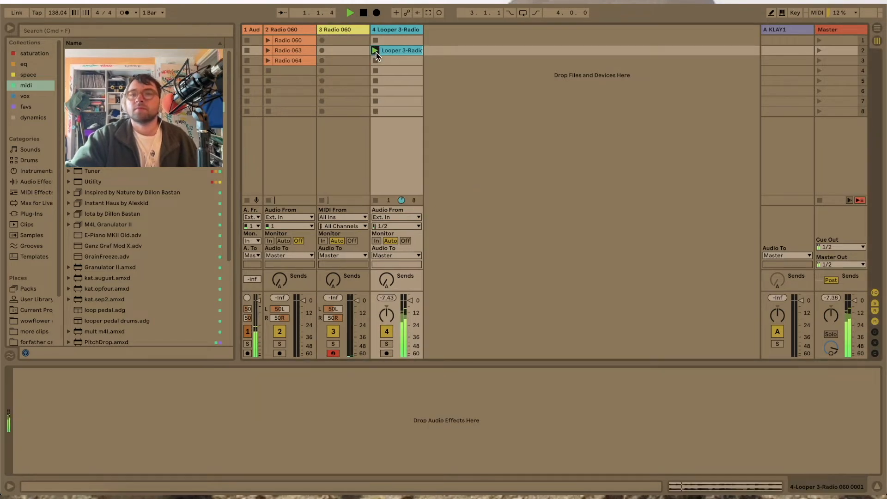
{"action": "left_click", "coordinate": [396, 52]}
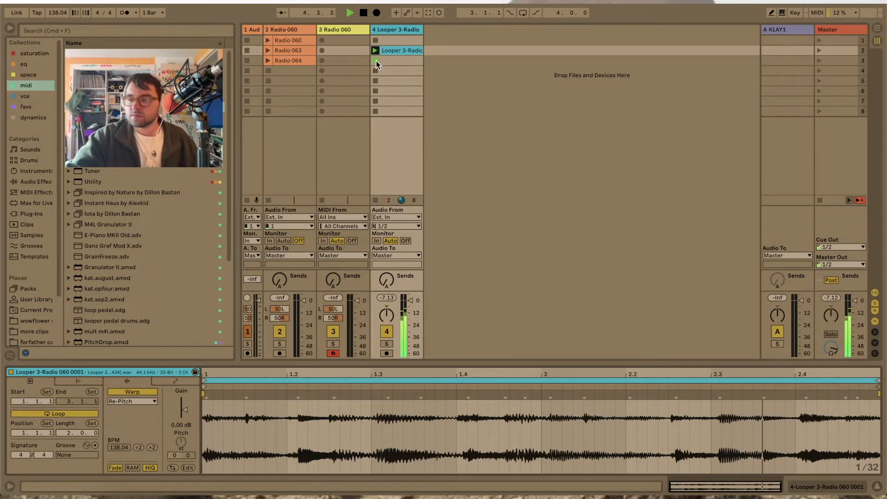
{"action": "key", "text": "space"}
- Move the loop clip to a new separate track's first slot and color both the track and the clip green
{"action": "left_click_drag", "start_coordinate": [401, 50], "coordinate": [454, 45]}
{"action": "right_click", "coordinate": [450, 30]}
{"action": "left_click", "coordinate": [506, 199]}
{"action": "right_click", "coordinate": [452, 40]}
{"action": "left_click", "coordinate": [507, 272]}
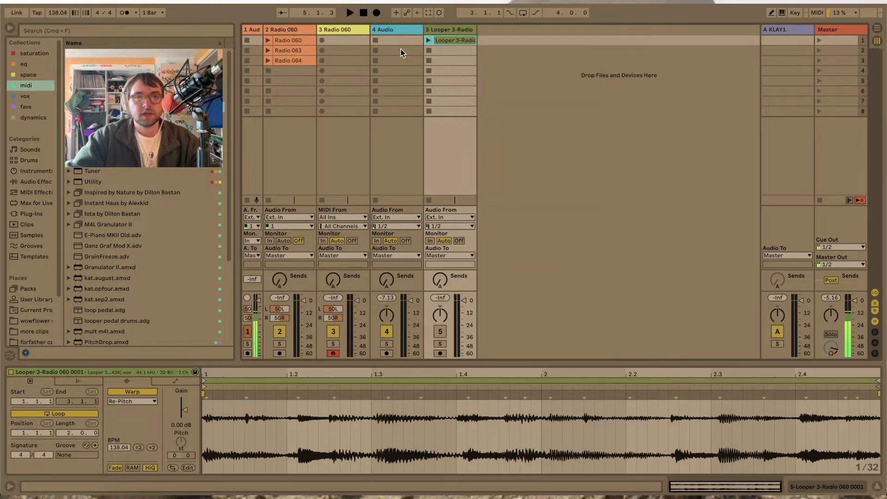
- Load the Radio 064 clip into the sliced sampler in place of Radio 060 and start recording it in the Looper
{"action": "left_click", "coordinate": [347, 30]}
{"action": "left_click", "coordinate": [816, 483]}
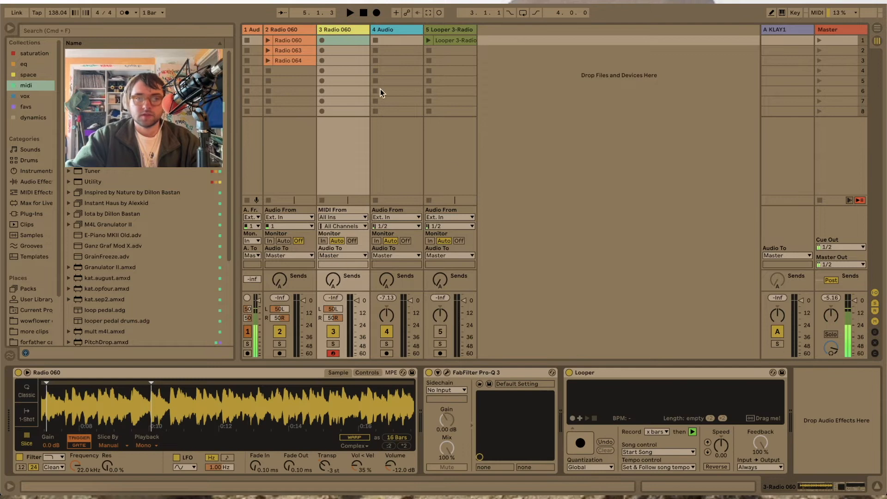
{"action": "left_click_drag", "start_coordinate": [290, 60], "coordinate": [312, 402]}
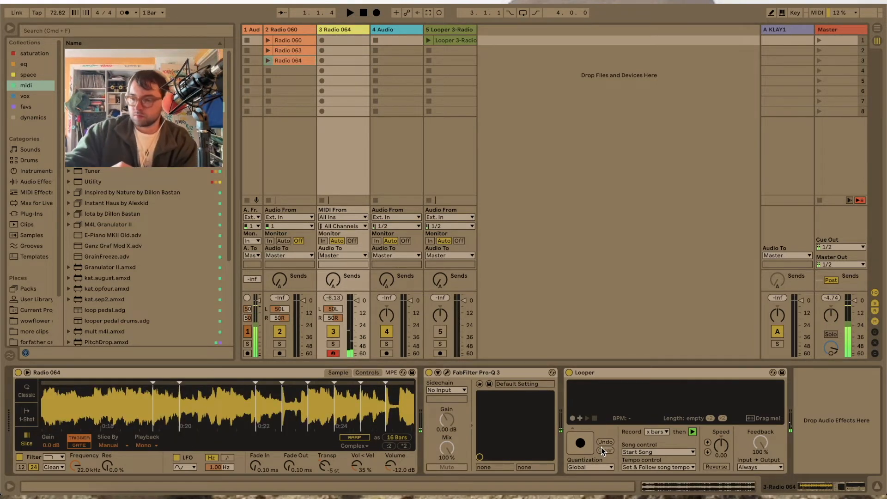
{"action": "left_click", "coordinate": [580, 443]}
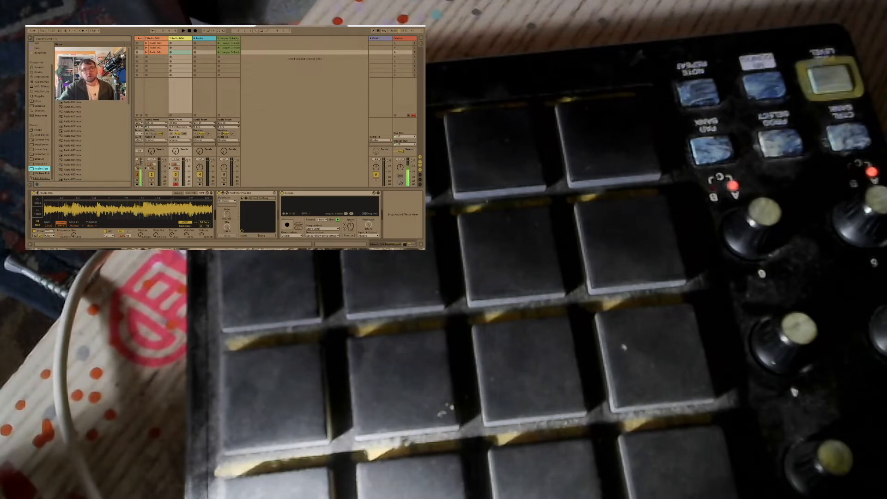
- Record another chopped loop in the Looper and place it in the fourth slot of the green loop track
{"action": "left_click", "coordinate": [287, 225]}
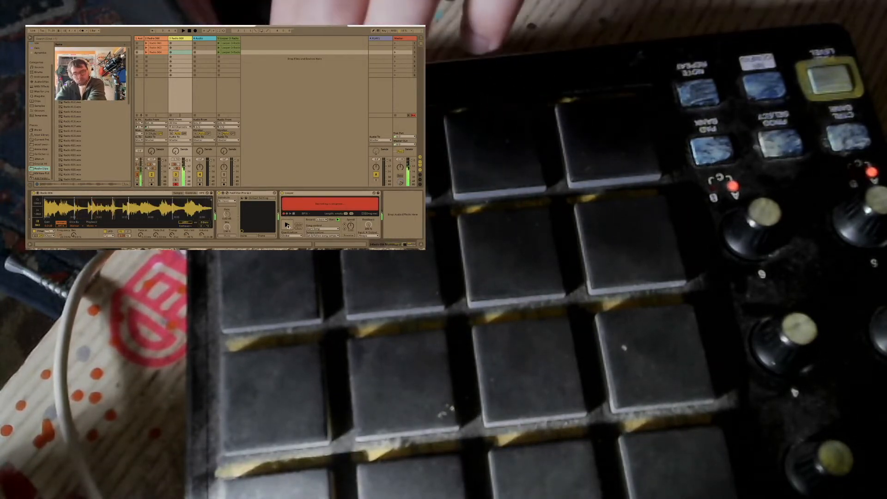
{"action": "left_click", "coordinate": [287, 225]}
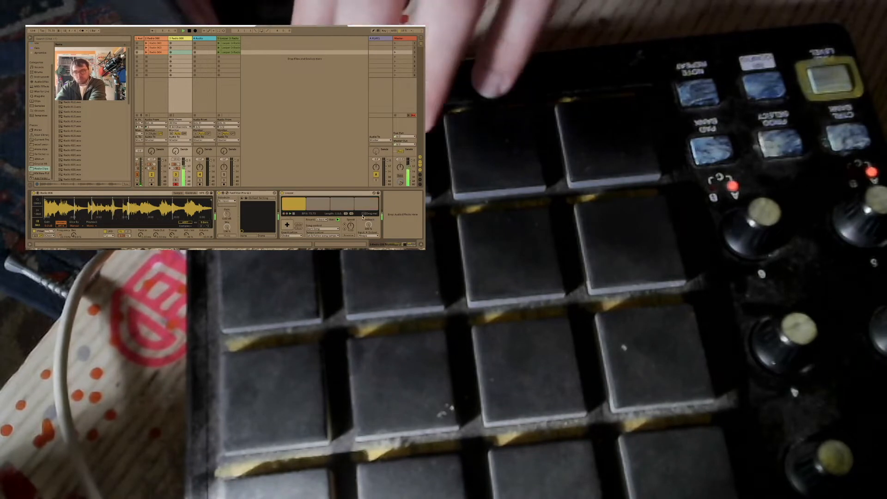
{"action": "left_click_drag", "start_coordinate": [231, 71], "coordinate": [229, 57]}
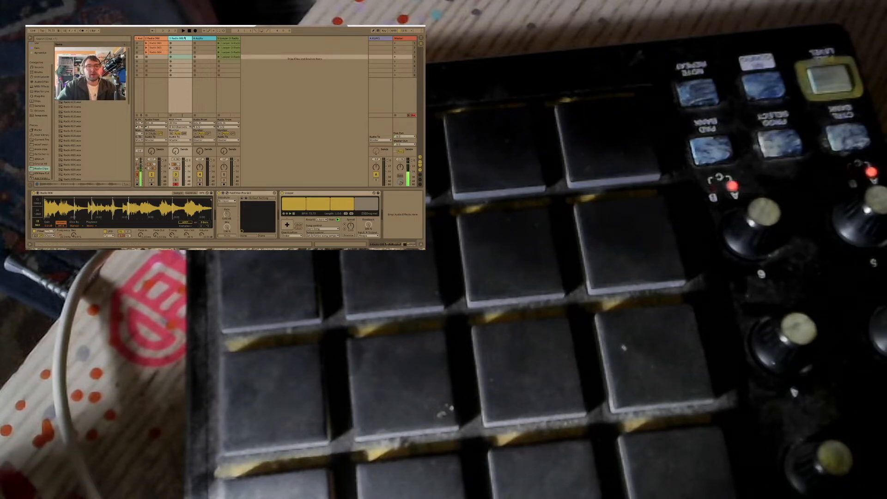
- Insert a MIDI Drum Rack track after the sampler track and an audio track after the green loop track
{"action": "key", "text": "super+shift+t"}
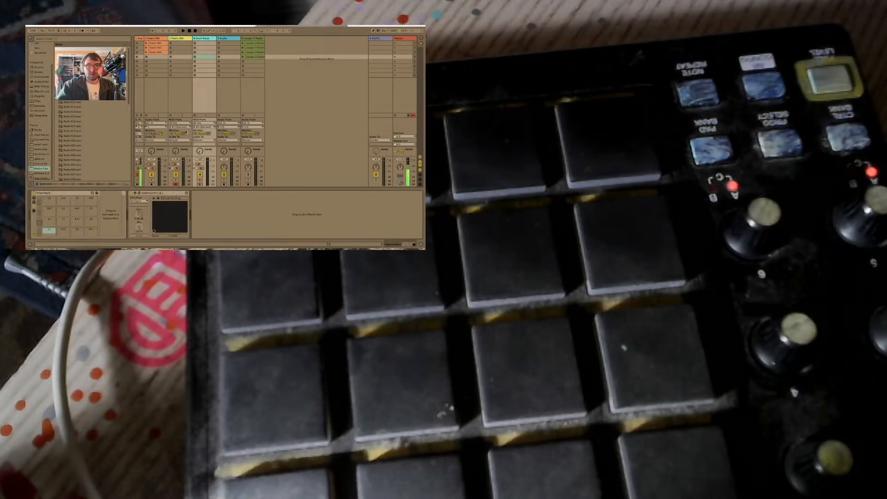
{"action": "left_click", "coordinate": [254, 40]}
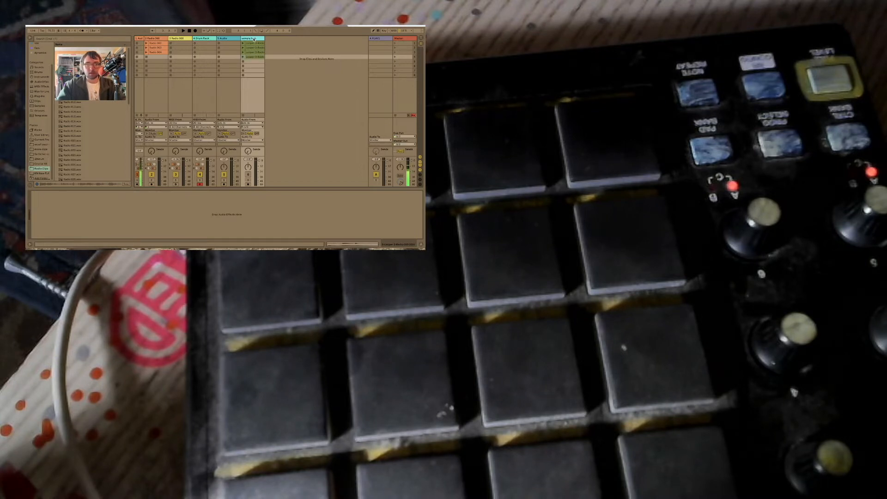
{"action": "key", "text": "super+t"}
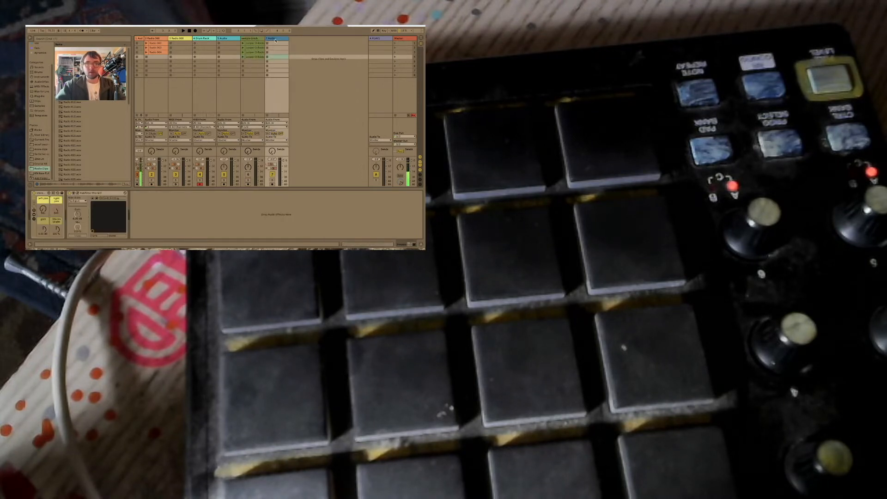
- Change the new audio track's color and rename the track
{"action": "right_click", "coordinate": [275, 41]}
{"action": "left_click", "coordinate": [292, 114]}
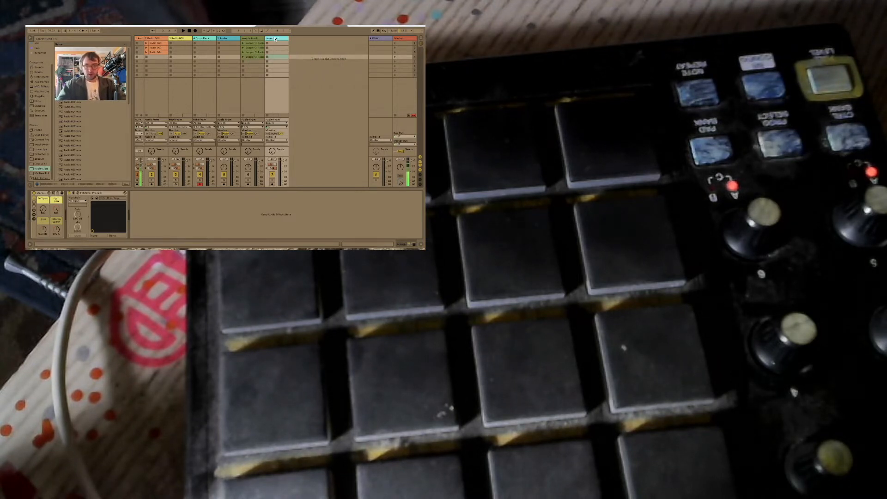
{"action": "type", "text": "rack"}
- Find a kick sample in the drum sample folders and load it onto the Drum Rack's C1 pad
{"action": "left_click", "coordinate": [205, 57]}
{"action": "scroll", "coordinate": [38, 59], "scroll_direction": "up", "scroll_amount": 1}
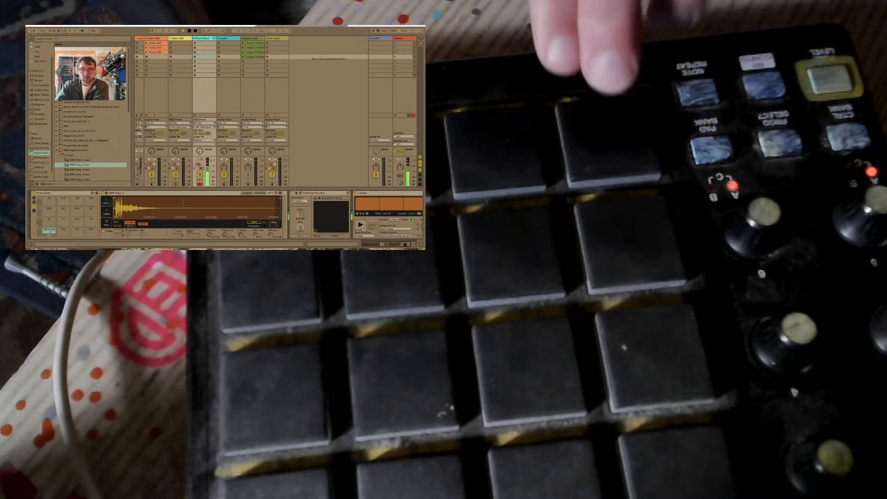
{"action": "left_click", "coordinate": [60, 156]}
{"action": "scroll", "coordinate": [60, 156], "scroll_direction": "down", "scroll_amount": 1}
{"action": "left_click", "coordinate": [60, 157]}
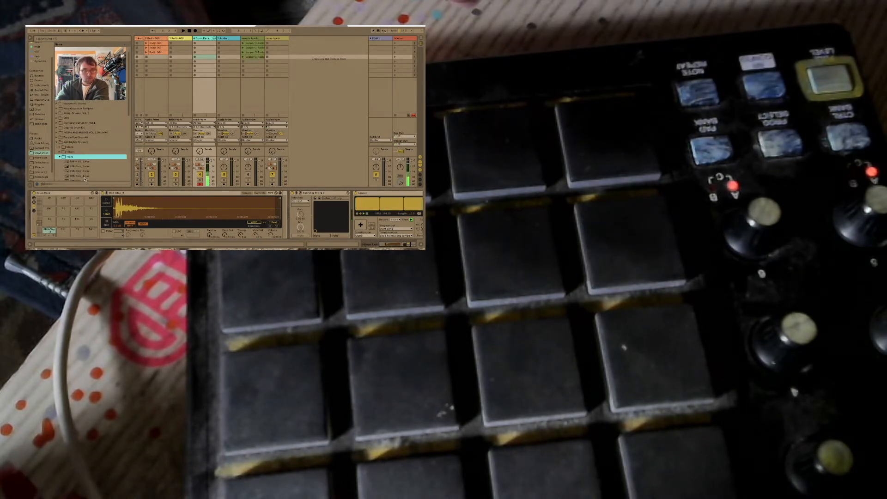
{"action": "scroll", "coordinate": [84, 179], "scroll_direction": "down", "scroll_amount": 5}
{"action": "left_click", "coordinate": [87, 130]}
{"action": "left_click_drag", "start_coordinate": [81, 145], "coordinate": [52, 233]}
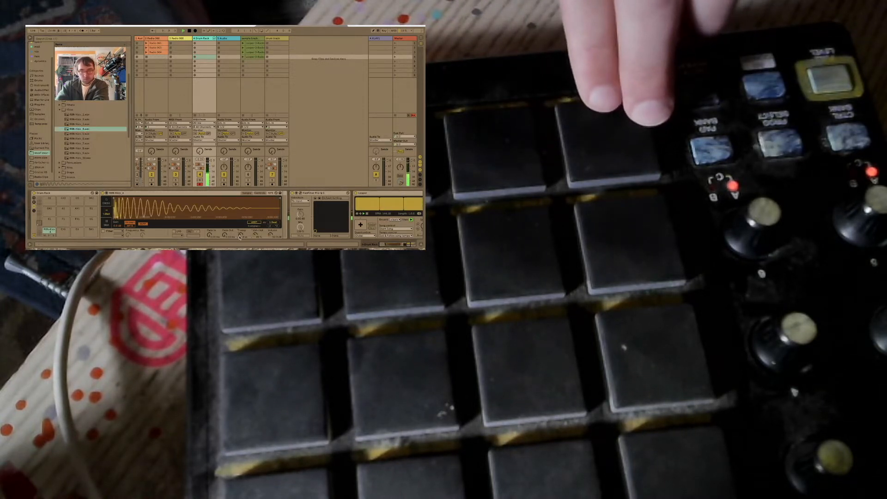
- Trim the end of the kick sample in Simpler so only its first part plays, and overdub the kick in Looper
{"action": "left_click_drag", "start_coordinate": [280, 199], "coordinate": [155, 207]}
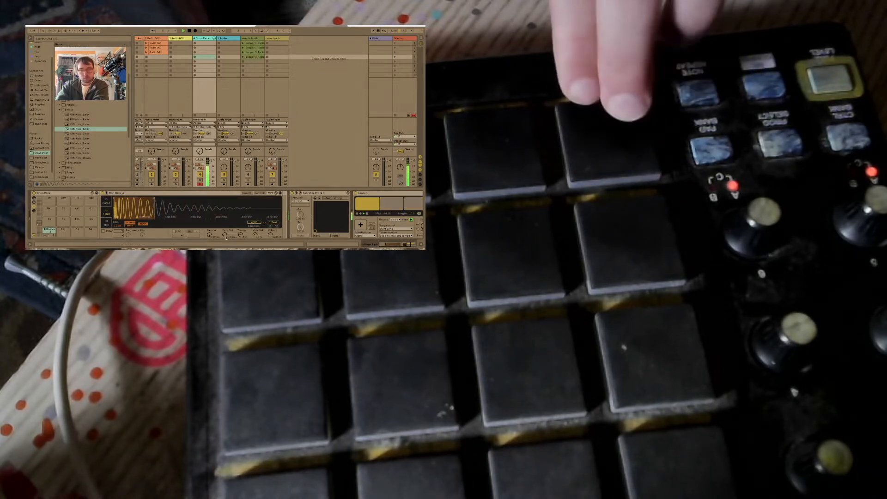
{"action": "left_click", "coordinate": [360, 225]}
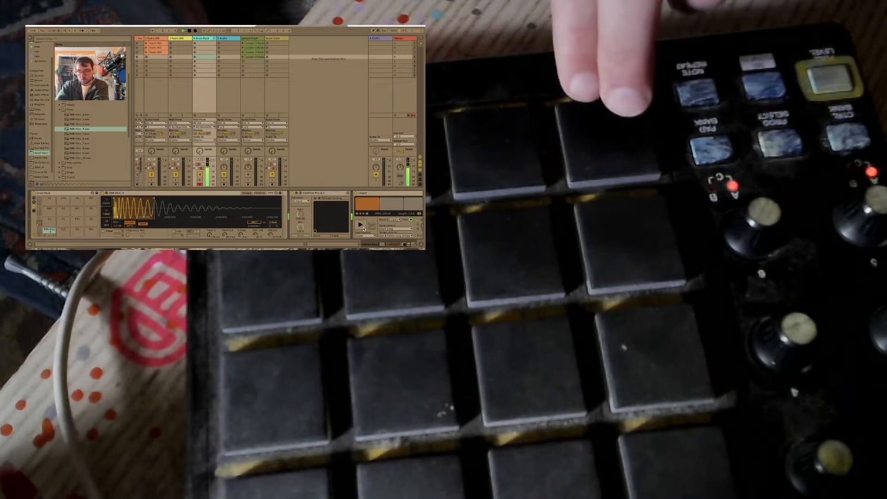
{"action": "left_click", "coordinate": [361, 225]}
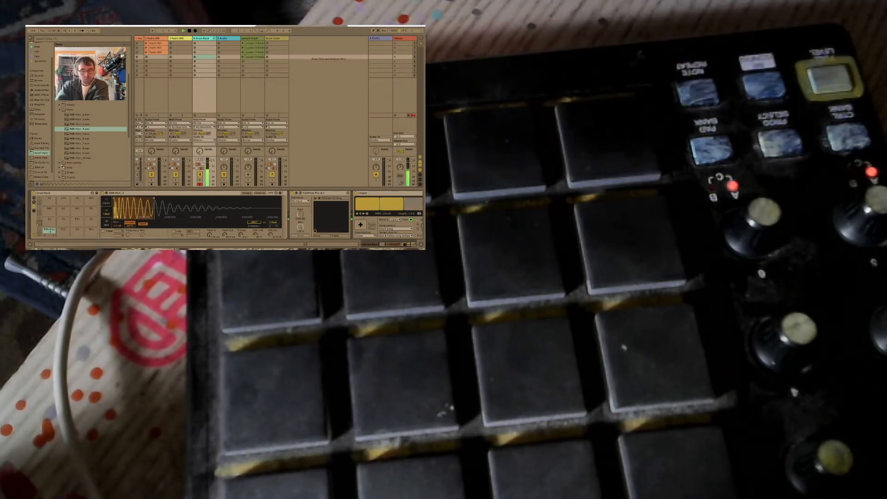
- Open the Rims sample folder and load a rim sample onto the Drum Rack's C1 pad
{"action": "left_click", "coordinate": [74, 168]}
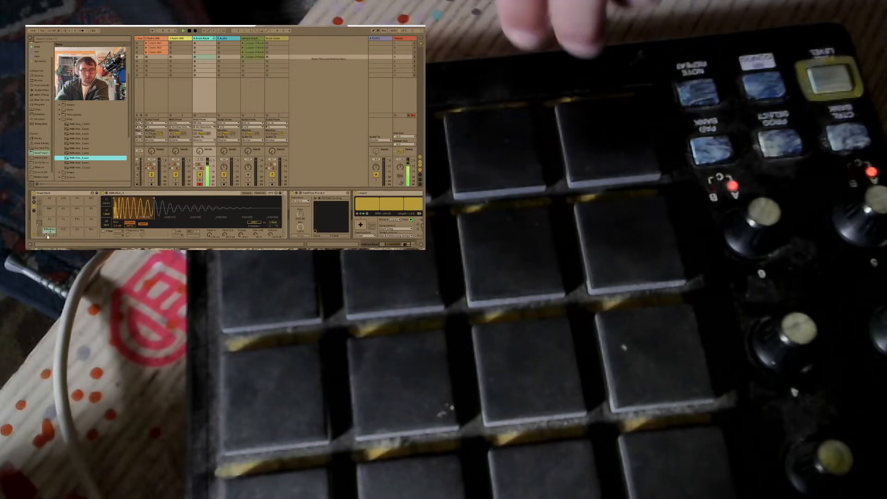
{"action": "left_click_drag", "start_coordinate": [82, 161], "coordinate": [47, 236]}
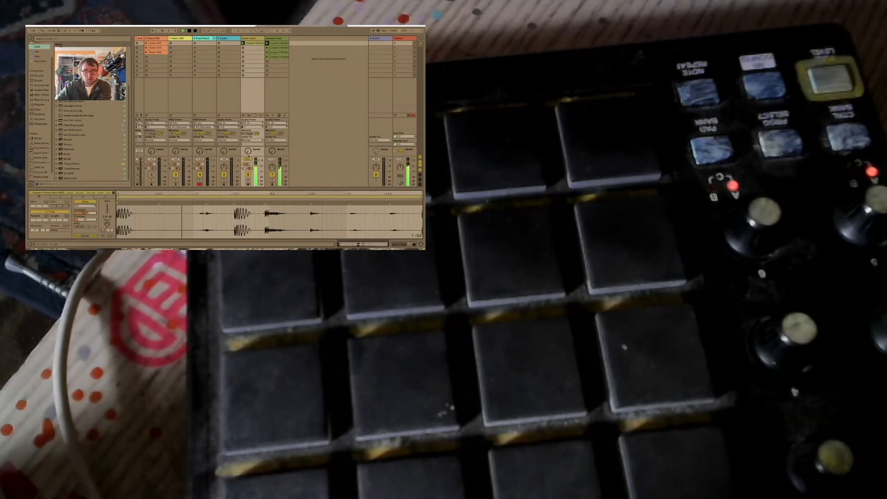
- Add RC-20 Retro Color from the saturation collection to the sample track and open its plug-in window
{"action": "left_click", "coordinate": [270, 108]}
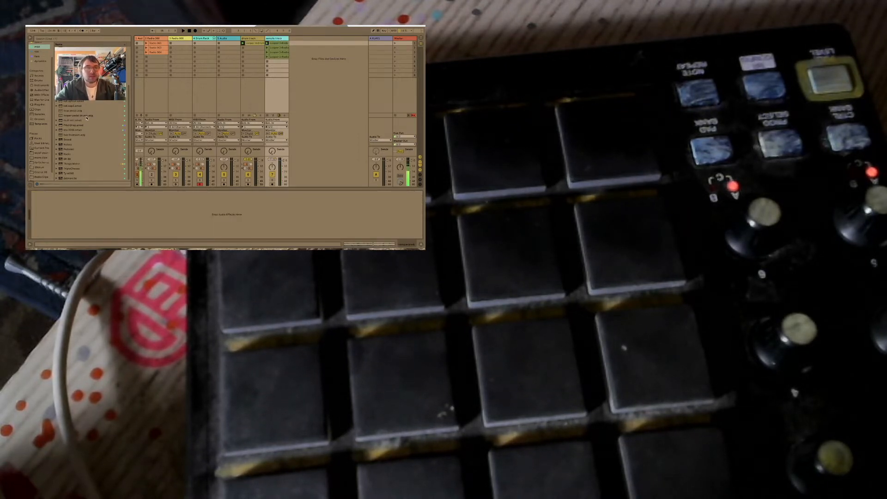
{"action": "scroll", "coordinate": [87, 118], "scroll_direction": "up", "scroll_amount": 1}
{"action": "scroll", "coordinate": [71, 145], "scroll_direction": "up", "scroll_amount": 4}
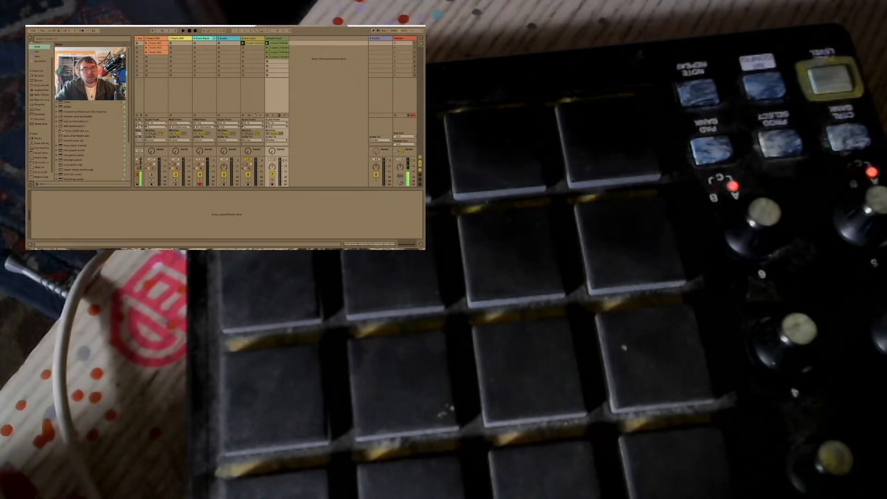
{"action": "scroll", "coordinate": [38, 66], "scroll_direction": "up", "scroll_amount": 3}
{"action": "left_click", "coordinate": [42, 50]}
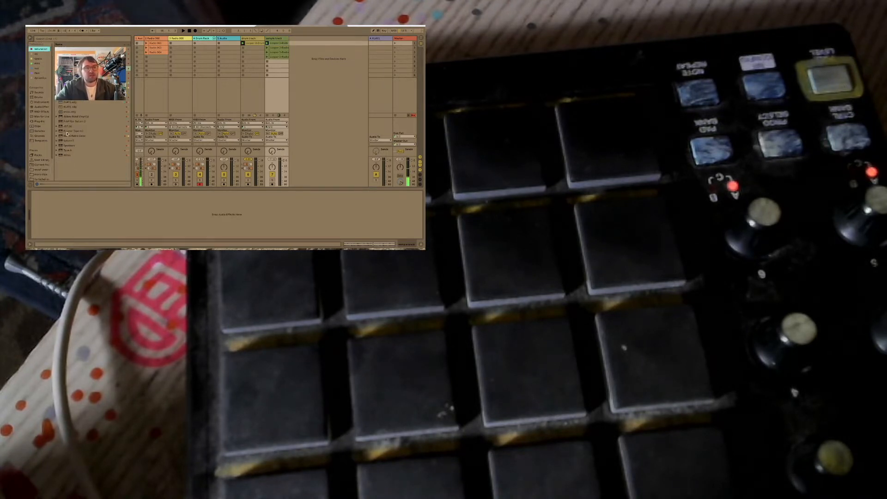
{"action": "left_click_drag", "start_coordinate": [73, 136], "coordinate": [70, 214]}
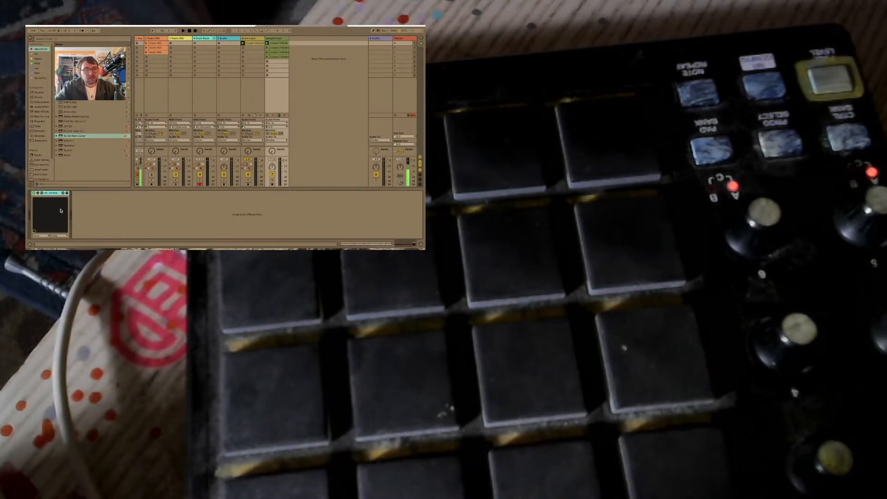
{"action": "left_click", "coordinate": [41, 194]}
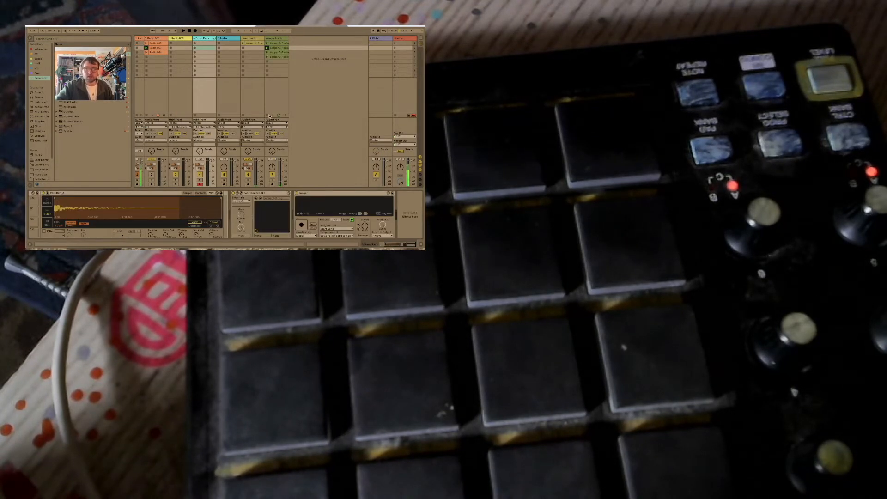
- Stop the clip playing on the sample track and show the Drum Rack track's devices
{"action": "left_click", "coordinate": [269, 116]}
{"action": "left_click", "coordinate": [201, 39]}
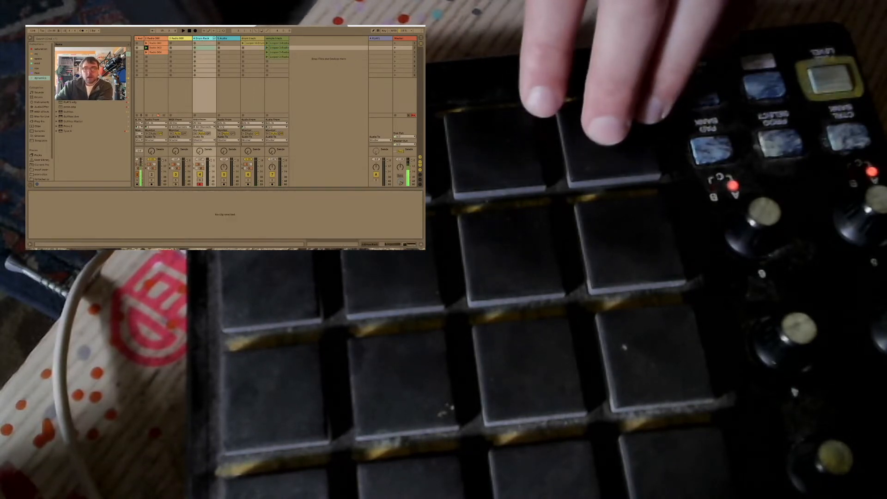
{"action": "left_click", "coordinate": [392, 245]}
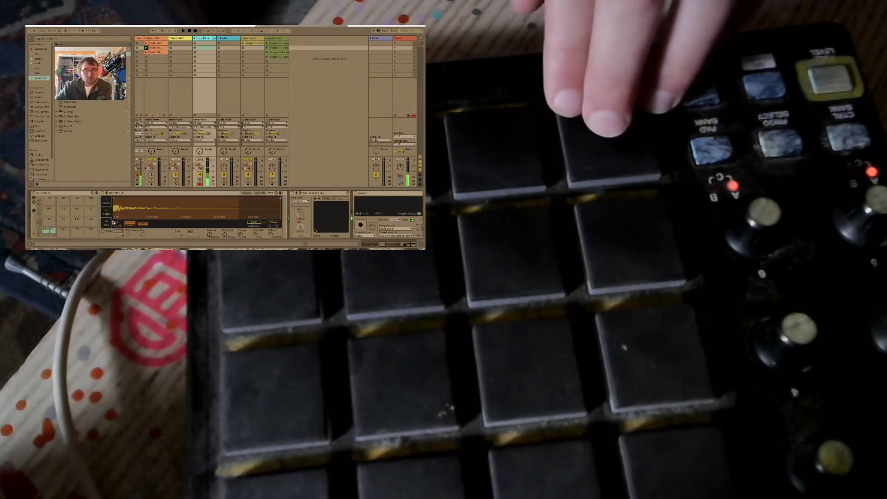
- Record a drum loop in the Drum Rack track's Looper, enable Warp for the hi-hat sample and start overdubbing
{"action": "left_click", "coordinate": [361, 226]}
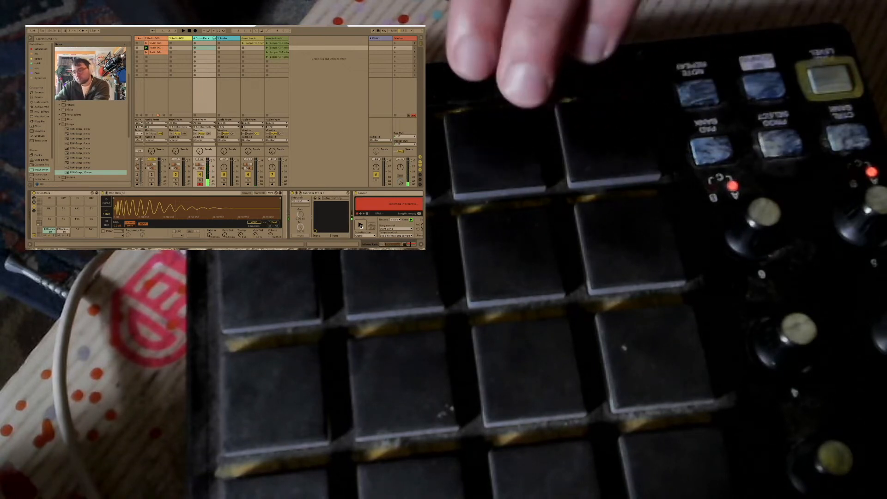
{"action": "left_click", "coordinate": [360, 226]}
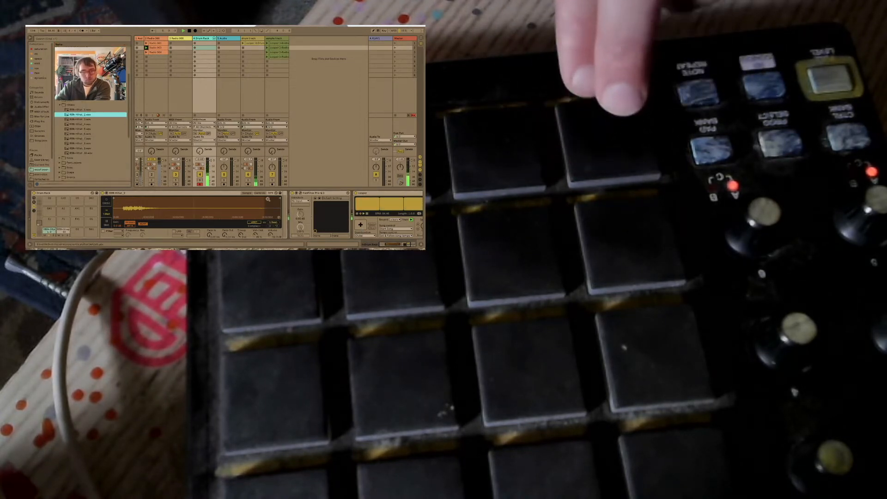
{"action": "left_click", "coordinate": [254, 222]}
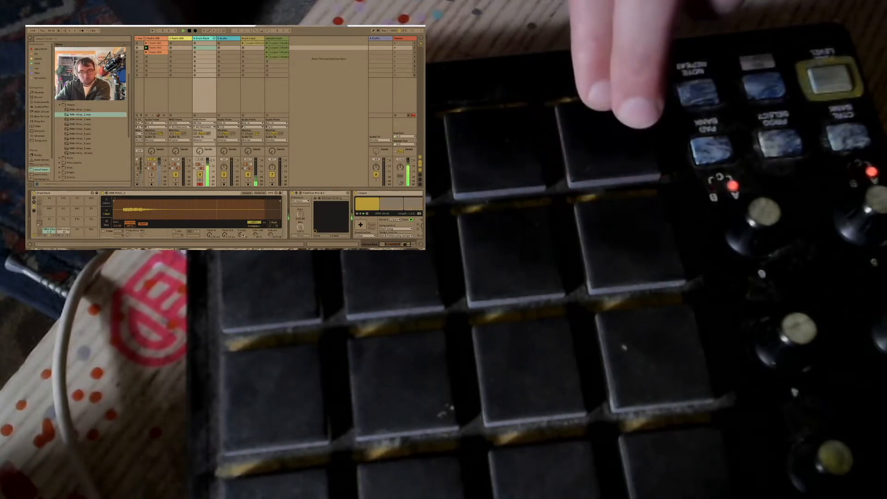
{"action": "left_click", "coordinate": [361, 225]}
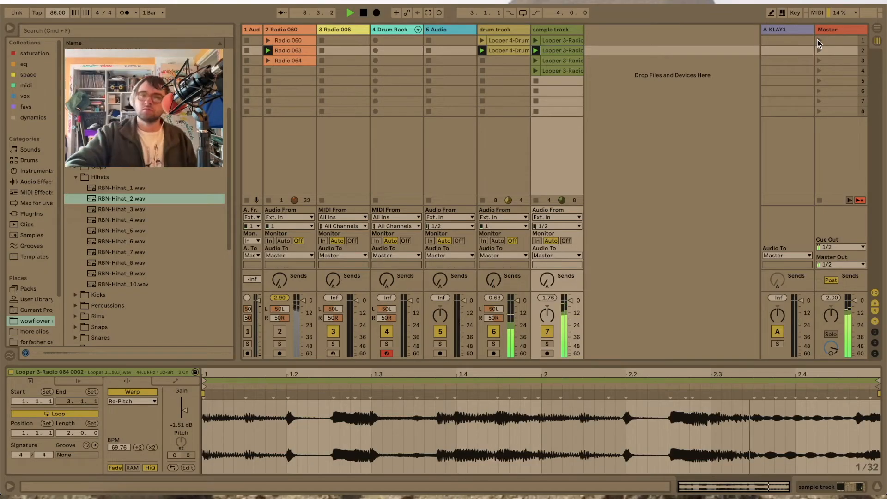
- Play scene 1, switch on the first audio track and stop playback
{"action": "left_click", "coordinate": [817, 40]}
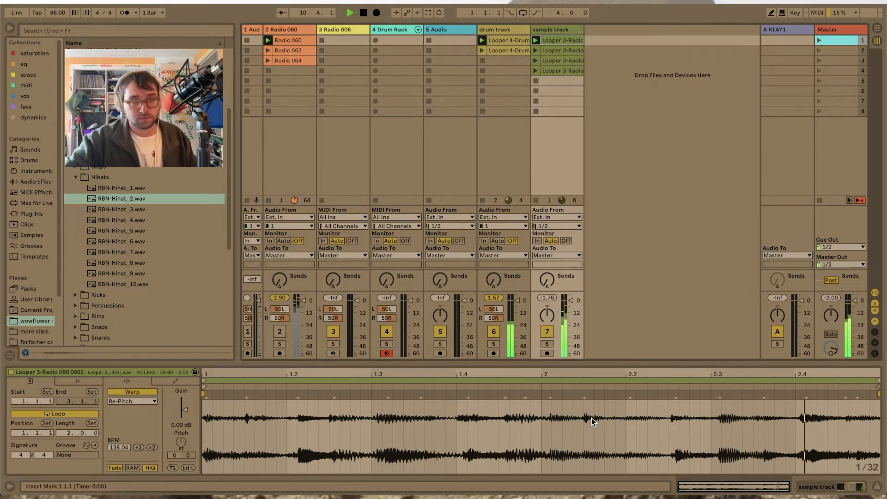
{"action": "left_click", "coordinate": [247, 331]}
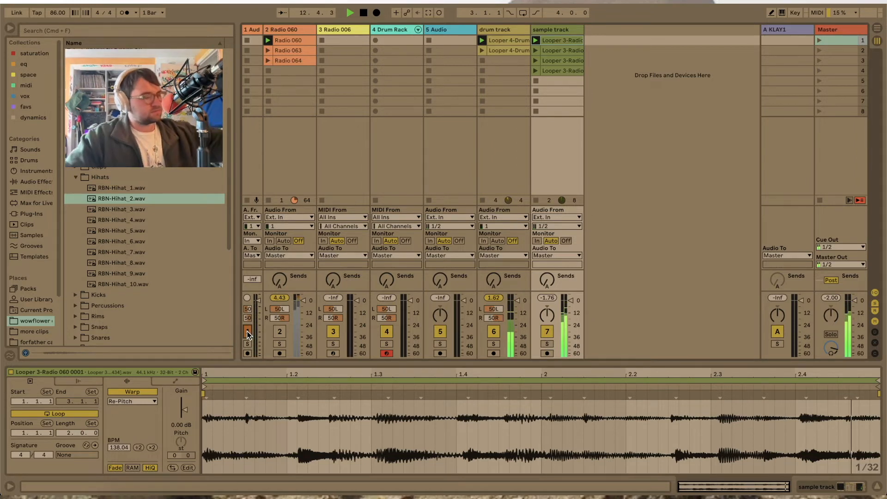
{"action": "key", "text": "space"}
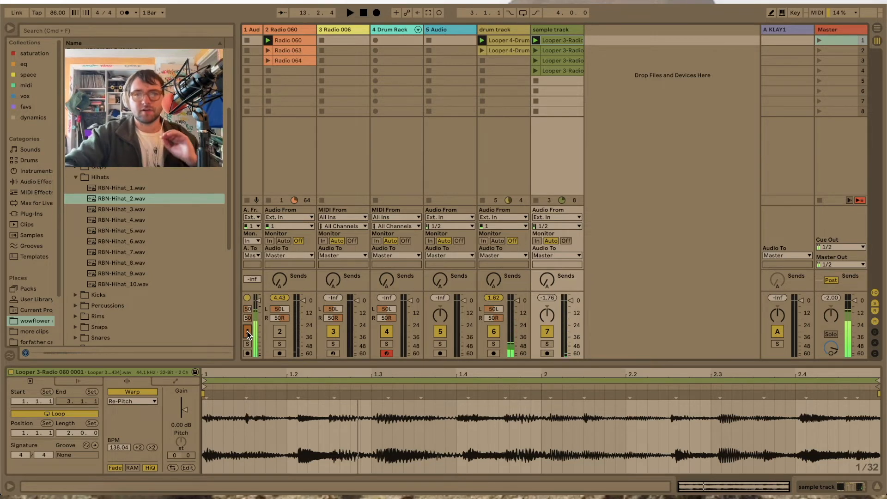
- Inspect the first clips of the drum and sample tracks, and listen to the drum and sample loops together
{"action": "left_click", "coordinate": [520, 41]}
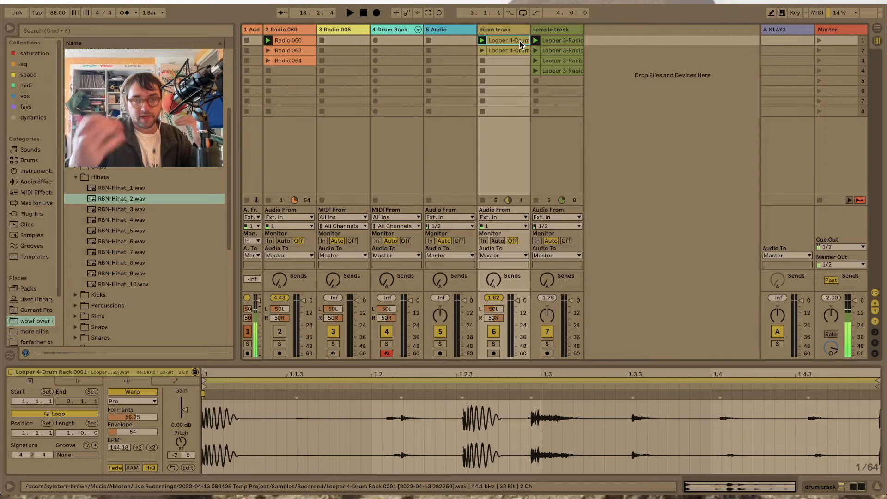
{"action": "key", "text": "Right"}
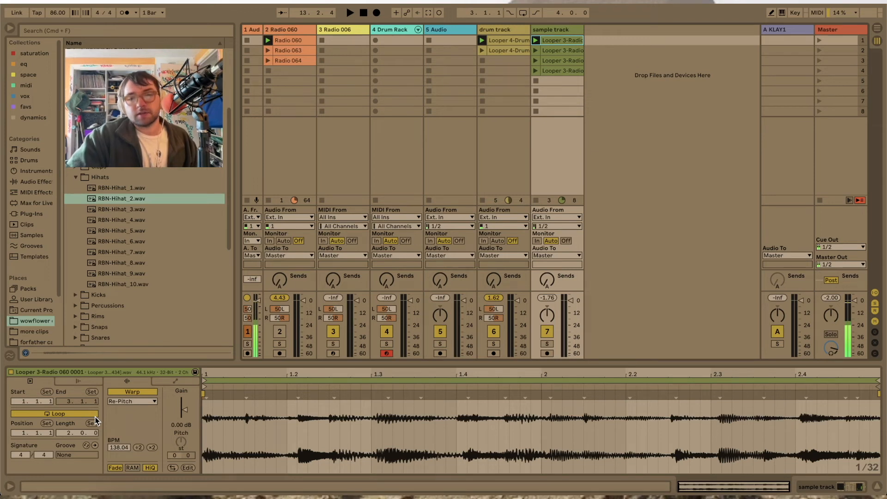
{"action": "left_click", "coordinate": [545, 92]}
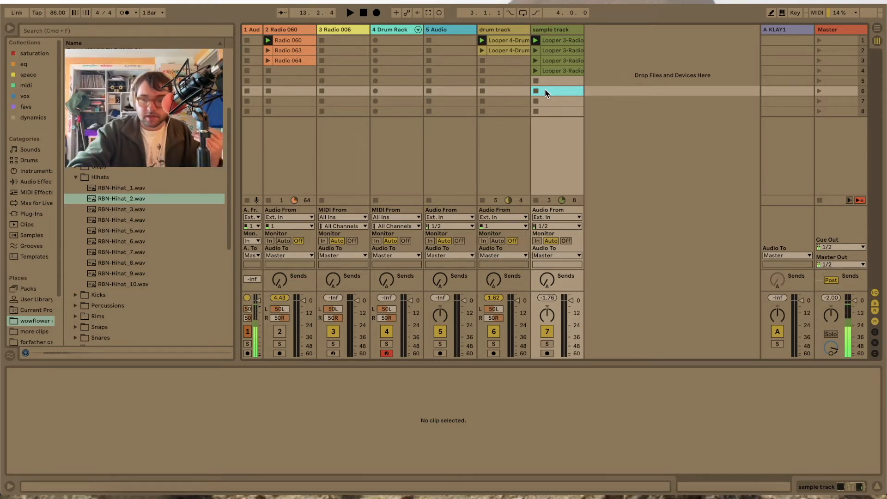
{"action": "key", "text": "space"}
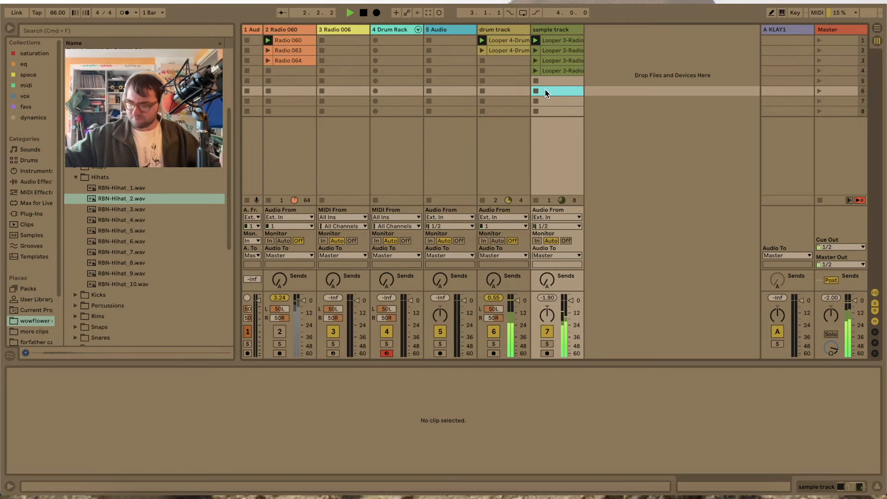
{"action": "key", "text": "space"}
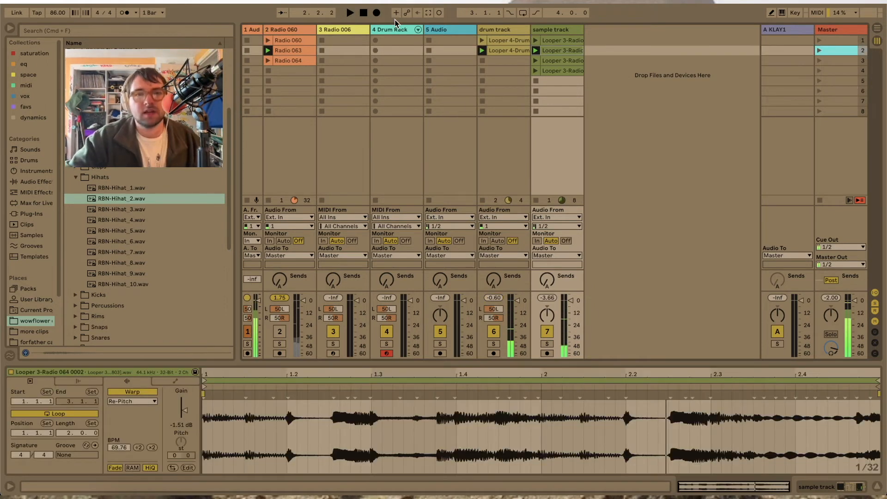
- Record another drum loop in the Drum Rack track's Looper and stop playback
{"action": "left_click", "coordinate": [396, 28]}
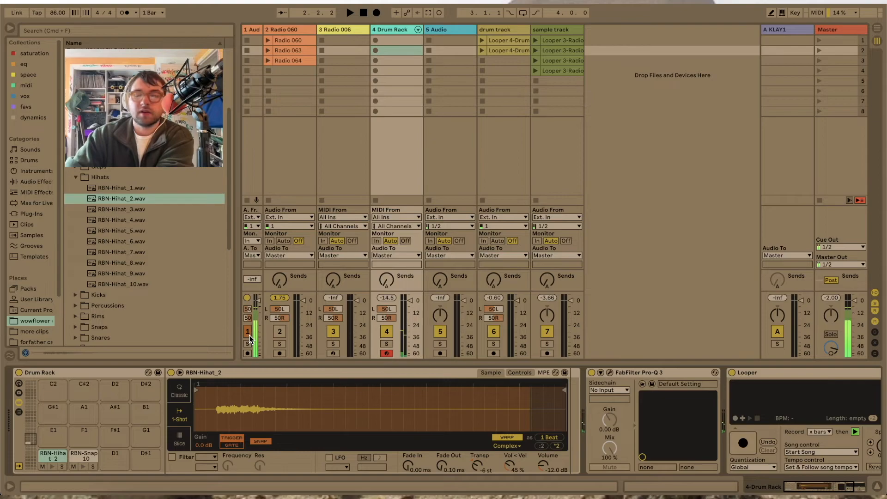
{"action": "left_click", "coordinate": [742, 442]}
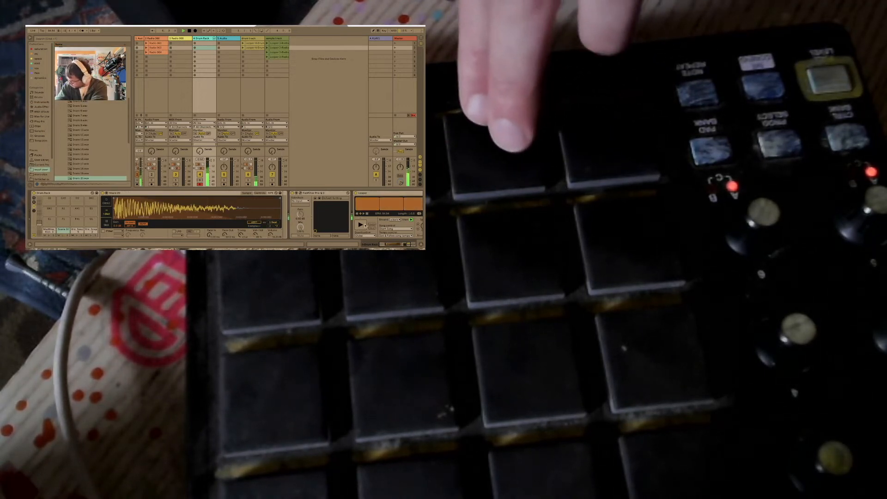
{"action": "key", "text": "space"}
- Place the recorded Looper loop in the drum track's third slot and clear the Looper
{"action": "scroll", "coordinate": [347, 215], "scroll_direction": "right", "scroll_amount": 3}
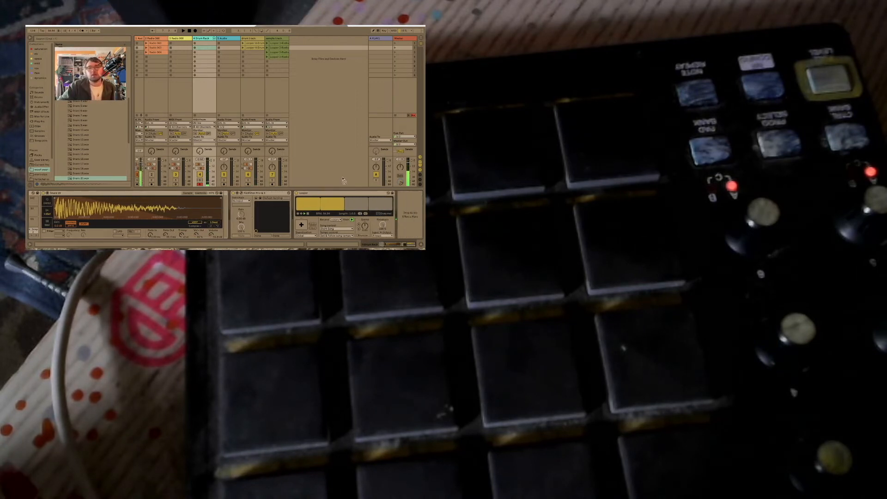
{"action": "left_click", "coordinate": [254, 53]}
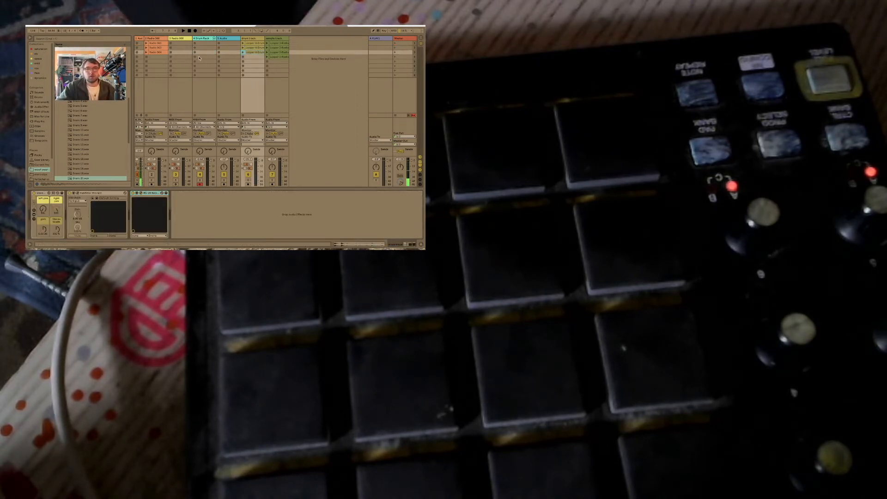
{"action": "left_click", "coordinate": [205, 39]}
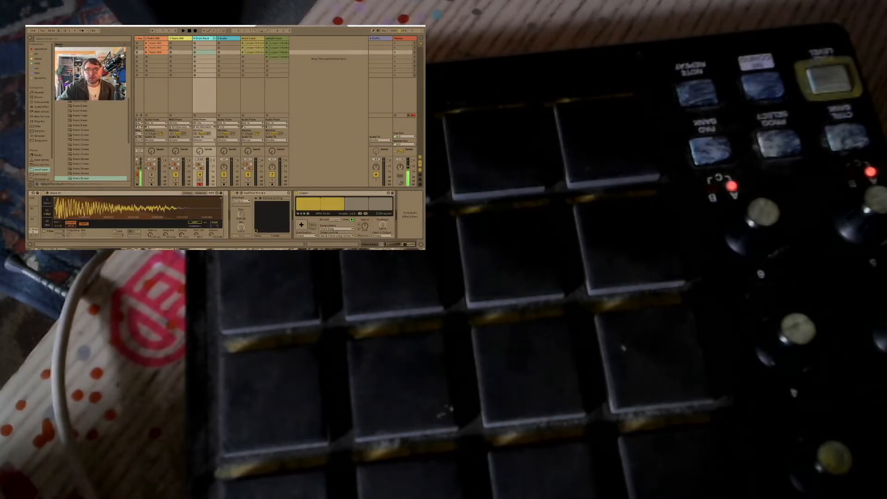
{"action": "left_click", "coordinate": [314, 229]}
- Play scene 3, show the sample track's third clip and reset the drum track's peak level
{"action": "left_click", "coordinate": [394, 54]}
{"action": "left_click", "coordinate": [276, 52]}
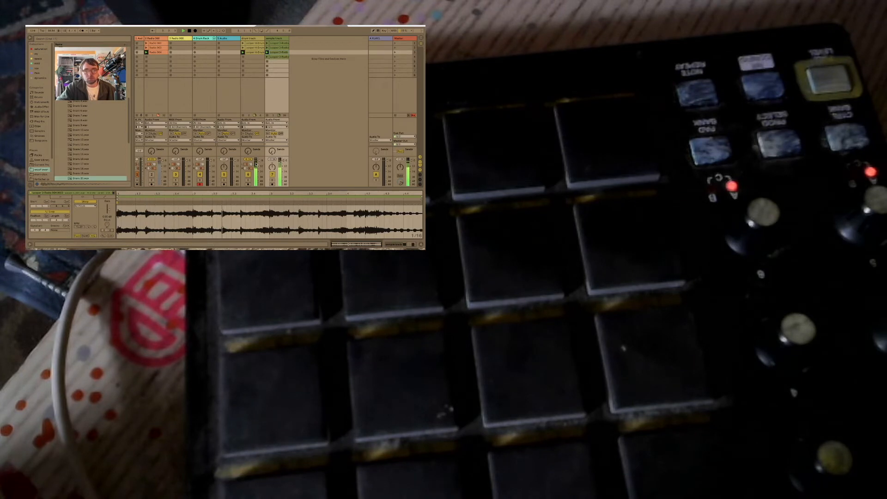
{"action": "left_click", "coordinate": [248, 160]}
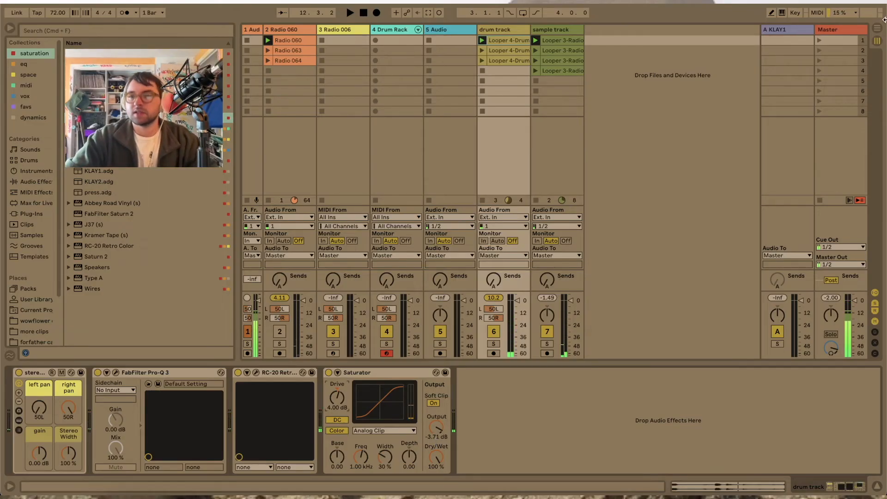
- Open the settings of scene 1 on the Master track and set the scene's tempo to 84
{"action": "left_click", "coordinate": [841, 41]}
{"action": "left_click", "coordinate": [841, 31]}
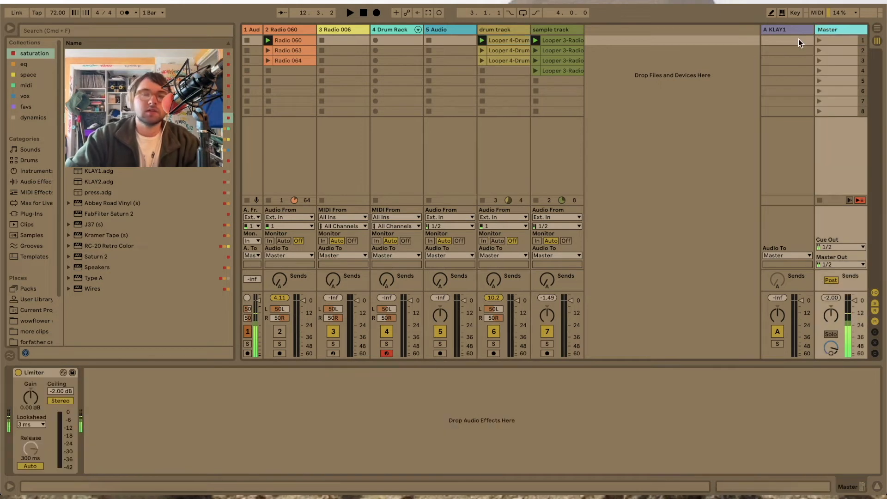
{"action": "left_click", "coordinate": [840, 41]}
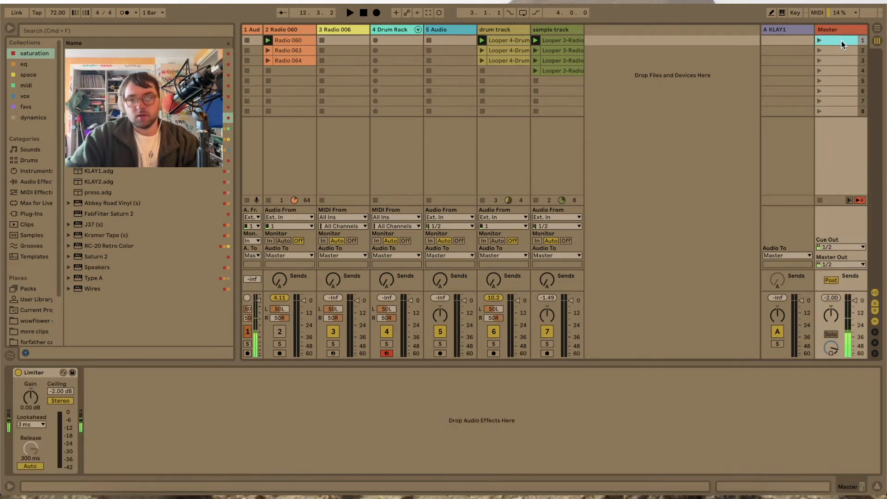
{"action": "left_click", "coordinate": [841, 43]}
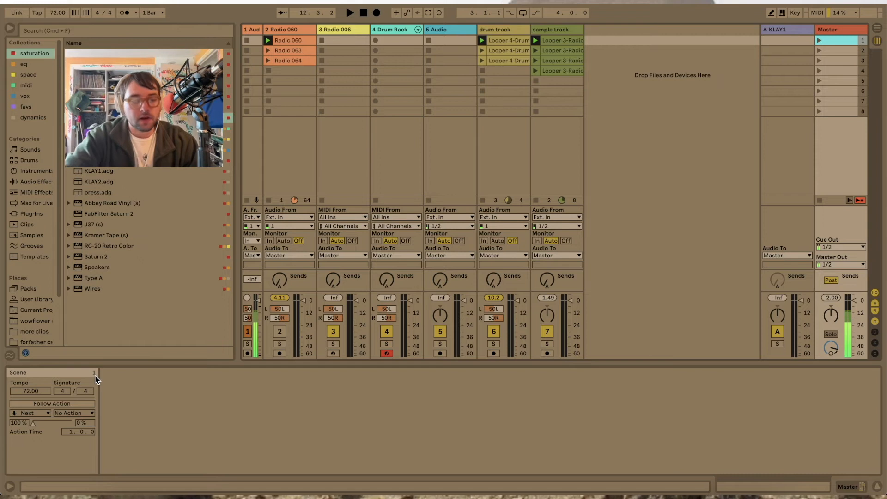
{"action": "left_click", "coordinate": [30, 391]}
{"action": "type", "text": "84"}
{"action": "key", "text": "Return"}
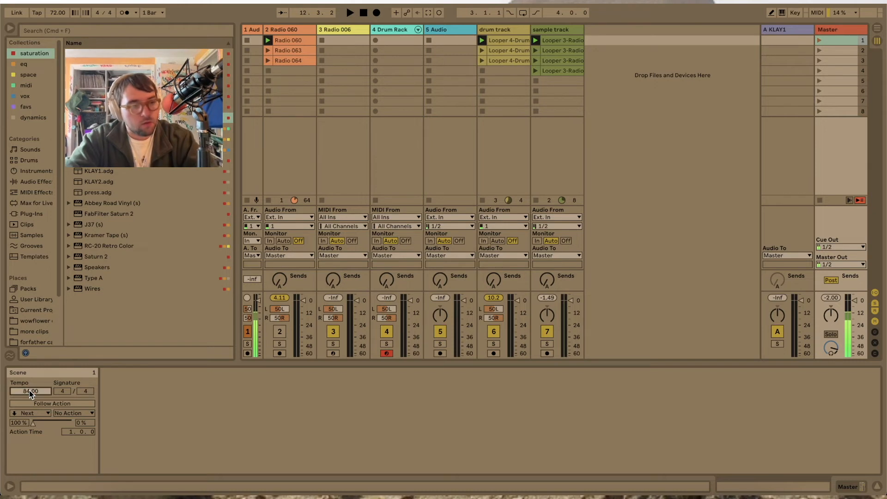
- Play scene 1, stop playback and save the Live Set under a new name in the spring in blue Project folder
{"action": "left_click", "coordinate": [819, 40]}
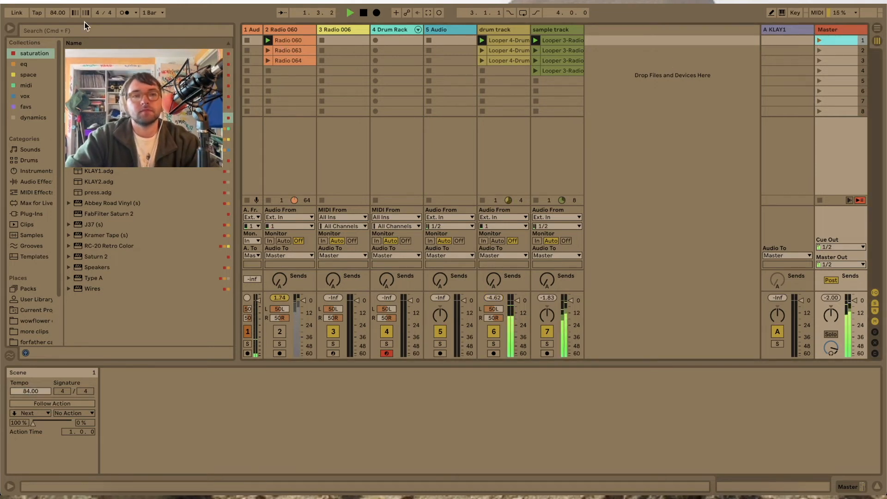
{"action": "key", "text": "space"}
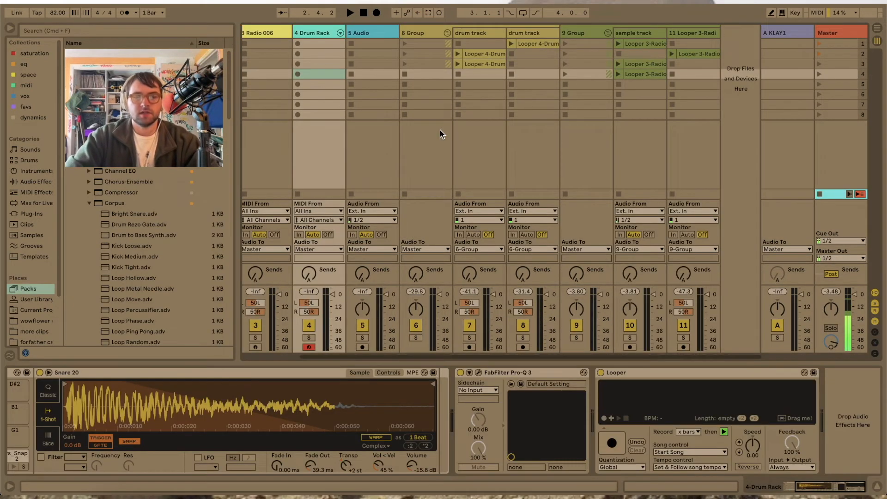
{"action": "key", "text": "super+s"}
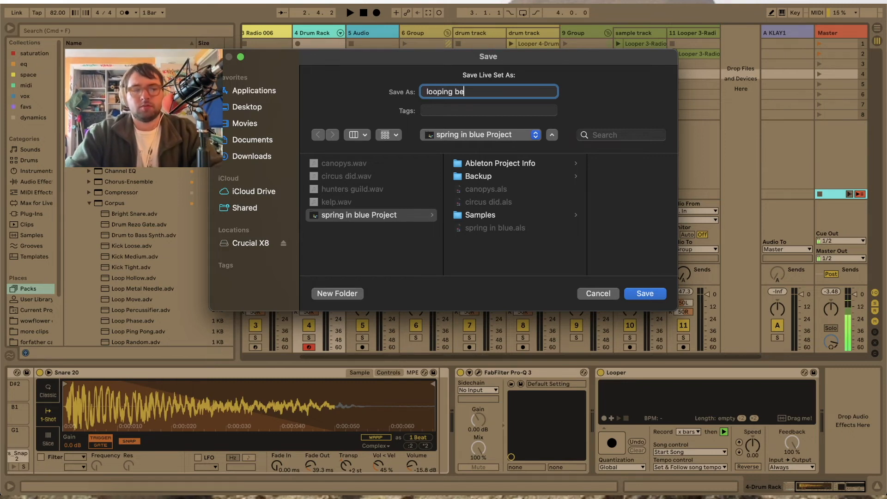
{"action": "key", "text": "Return"}
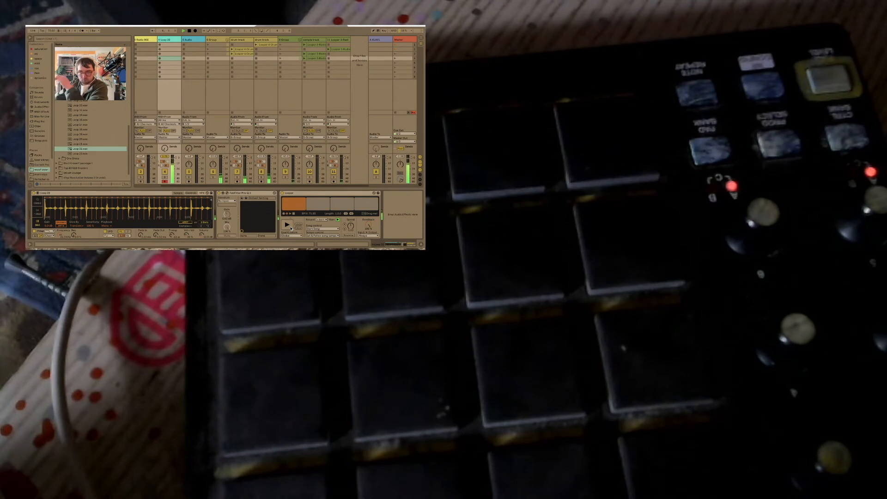
- Finish the drum loop in the Loop 22 track's Looper and select the second clip on the first drum track
{"action": "left_click", "coordinate": [290, 228]}
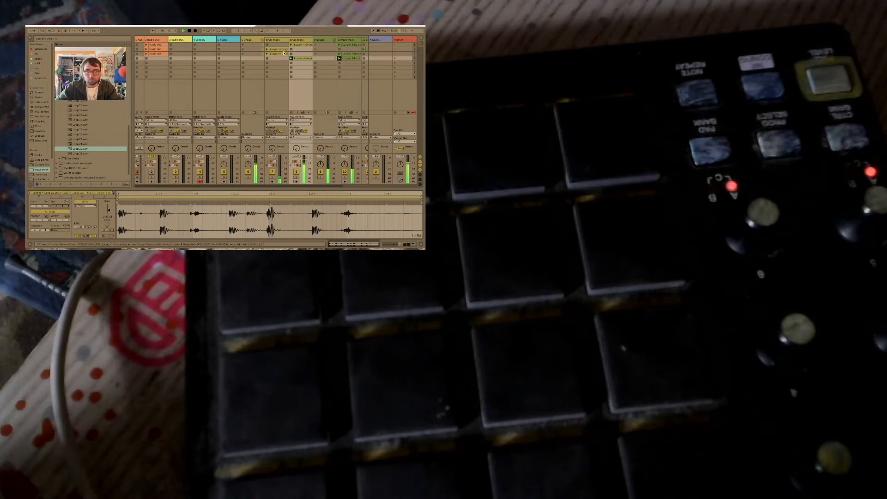
{"action": "left_click", "coordinate": [284, 53]}
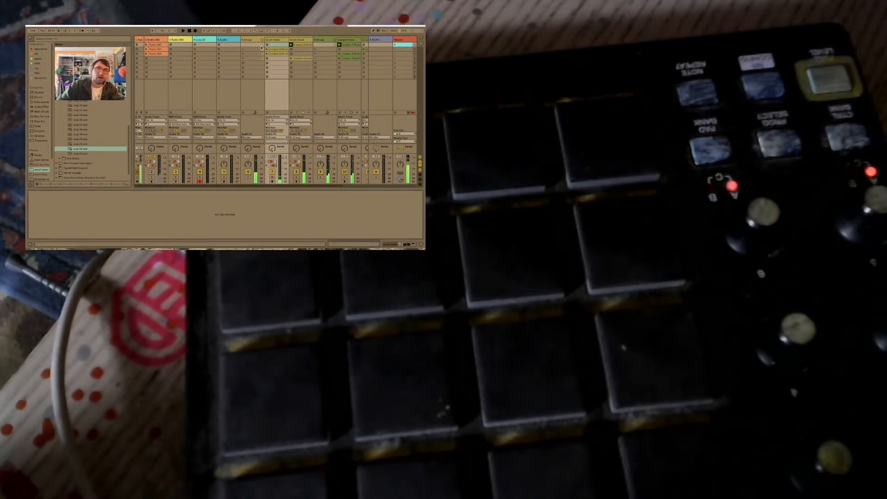
- Set the audio output of both the drum group and the sample group to Sends Only
{"action": "left_click", "coordinate": [249, 40]}
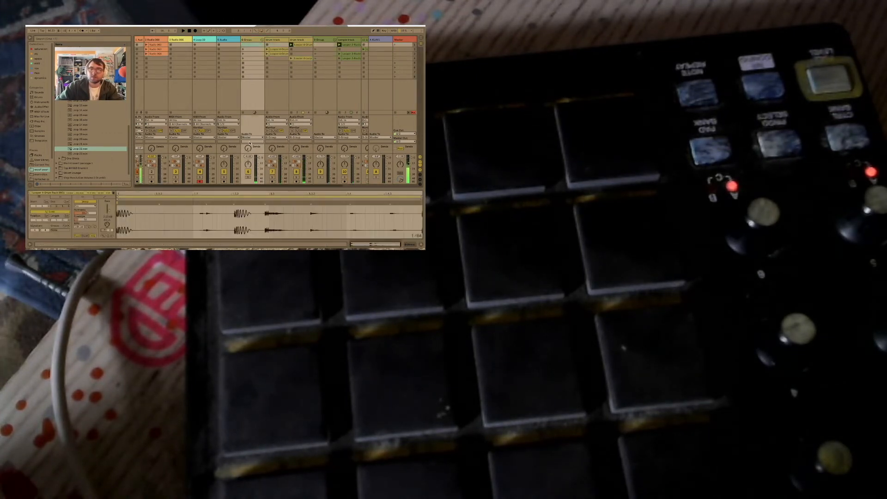
{"action": "left_click", "coordinate": [250, 138]}
{"action": "left_click", "coordinate": [255, 189]}
{"action": "left_click", "coordinate": [329, 41]}
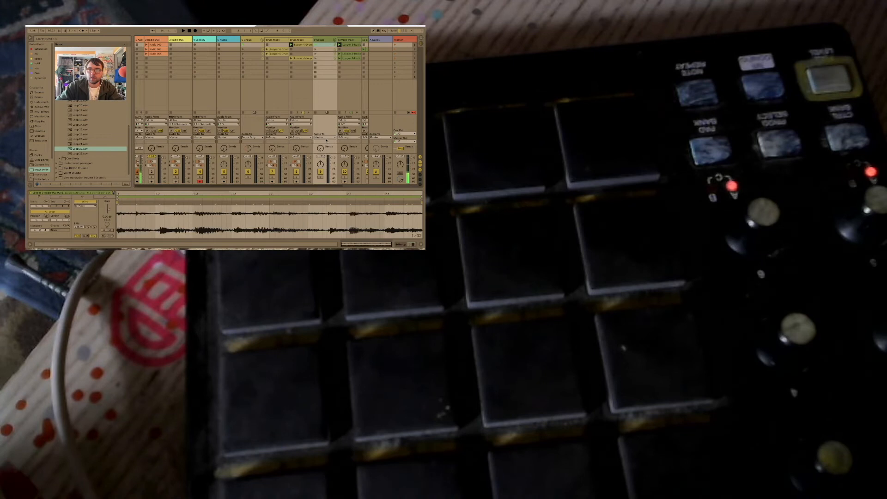
{"action": "left_click", "coordinate": [326, 137]}
{"action": "left_click", "coordinate": [327, 190]}
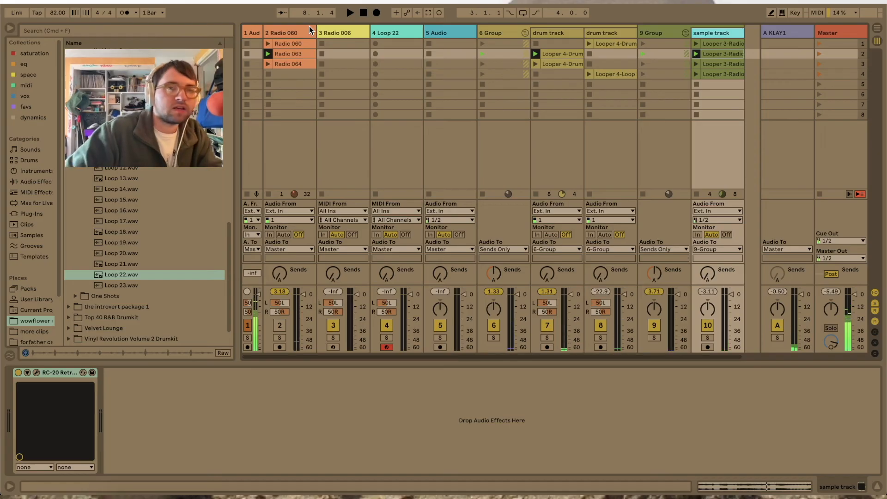
- Delete the Radio 060, Radio 006, Loop 22 and 5 Audio tracks
{"action": "left_click", "coordinate": [165, 38]}
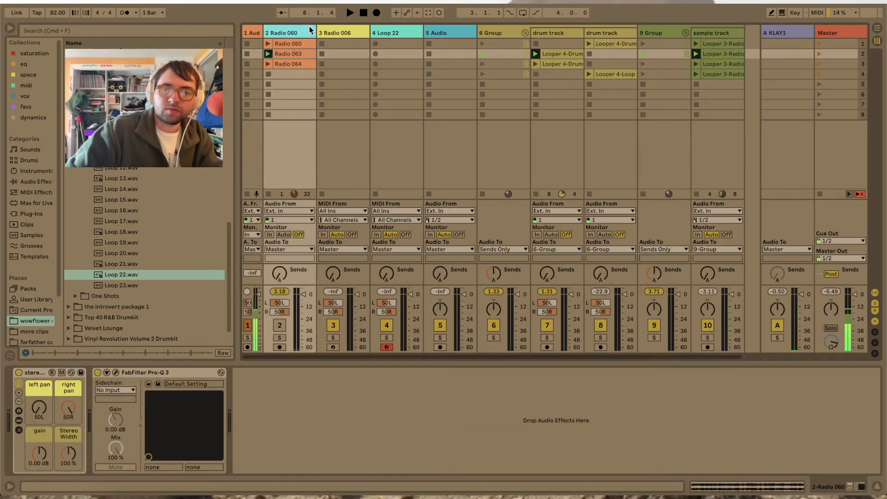
{"action": "key", "text": "Delete"}
{"action": "key", "text": "Delete"}
{"action": "key", "text": "Delete"}
{"action": "key", "text": "Delete"}
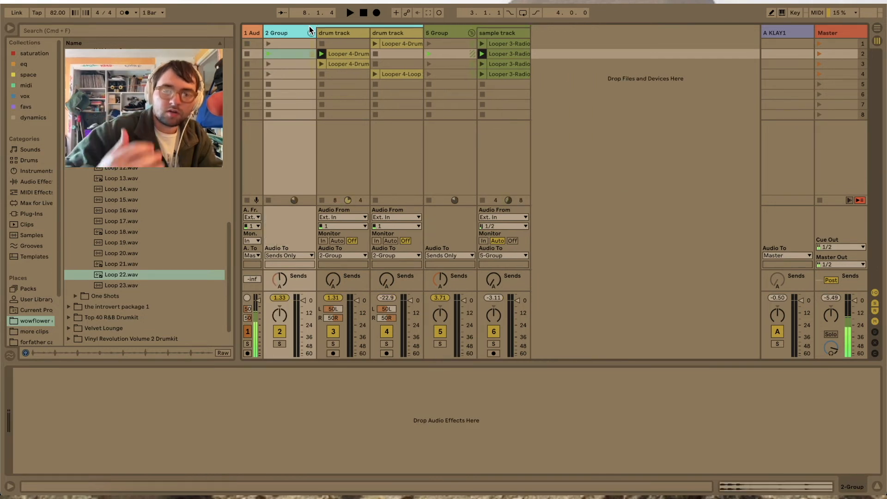
- Start playback and place scene 2's drum and sample clips at bar 1 of the Arrangement
{"action": "key", "text": "space"}
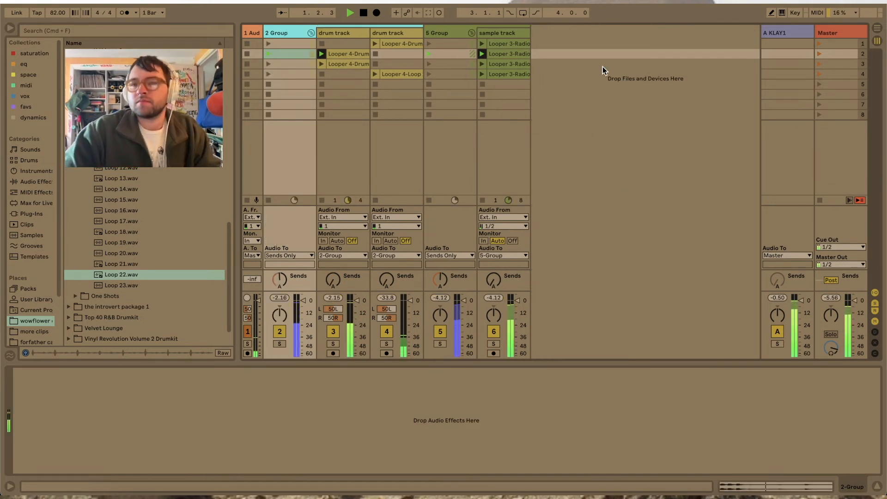
{"action": "left_click", "coordinate": [354, 55]}
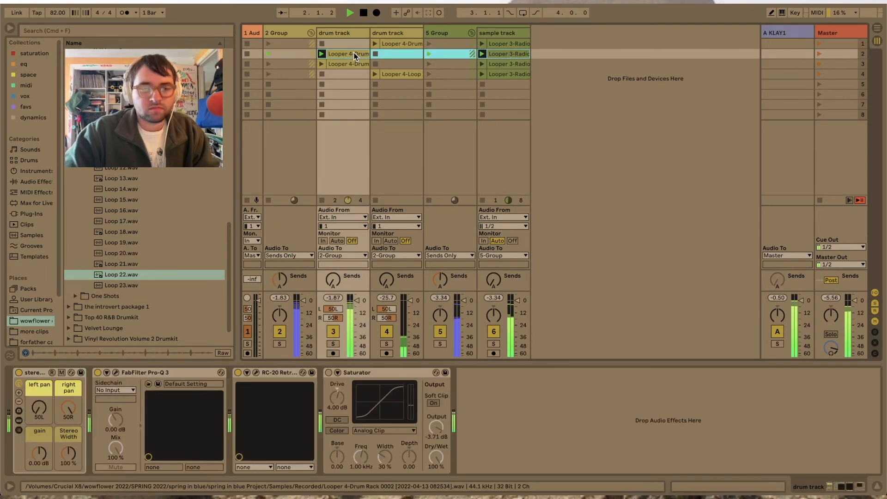
{"action": "key", "text": "Tab"}
{"action": "left_click_drag", "start_coordinate": [354, 55], "coordinate": [245, 176]}
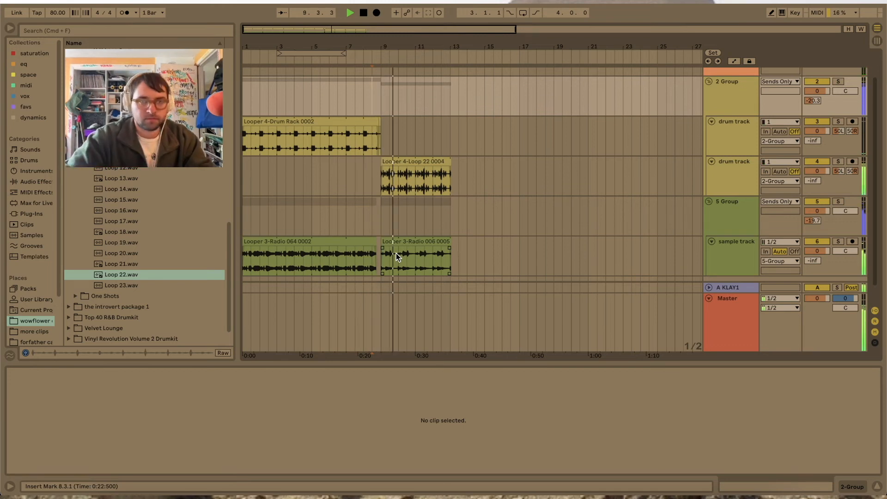
- Adjust the end of the Looper 3-Radio 006 0005 clip on the sample track
{"action": "key", "text": "plus"}
{"action": "key", "text": "plus"}
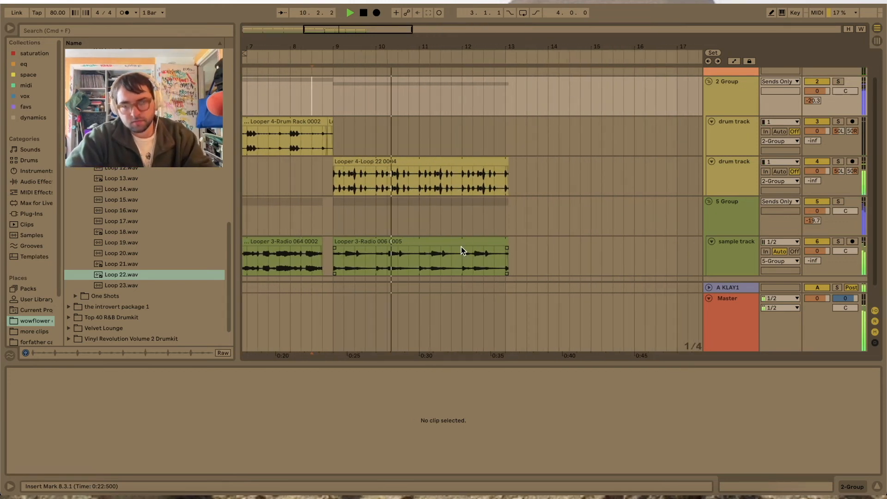
{"action": "left_click_drag", "start_coordinate": [505, 242], "coordinate": [503, 241]}
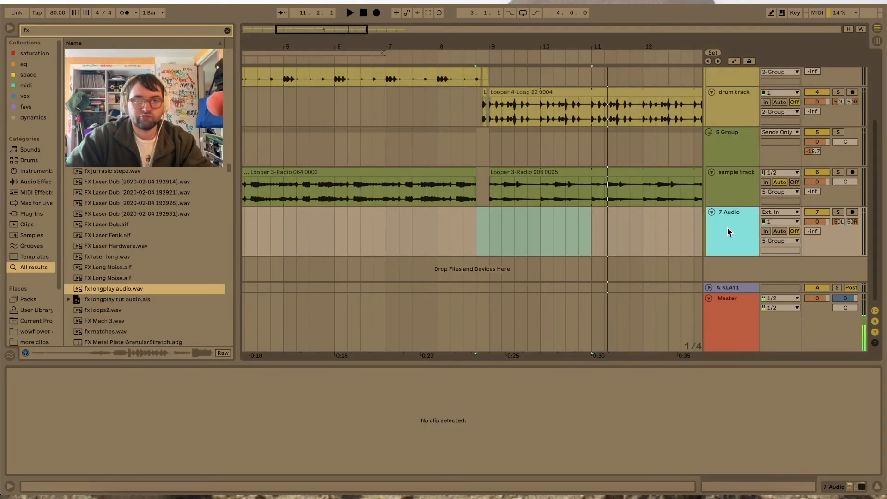
- Insert an audio track below 7 Audio with its input from 1-Audio, Post Mixer, and record a take on it
{"action": "key", "text": "ctrl+t"}
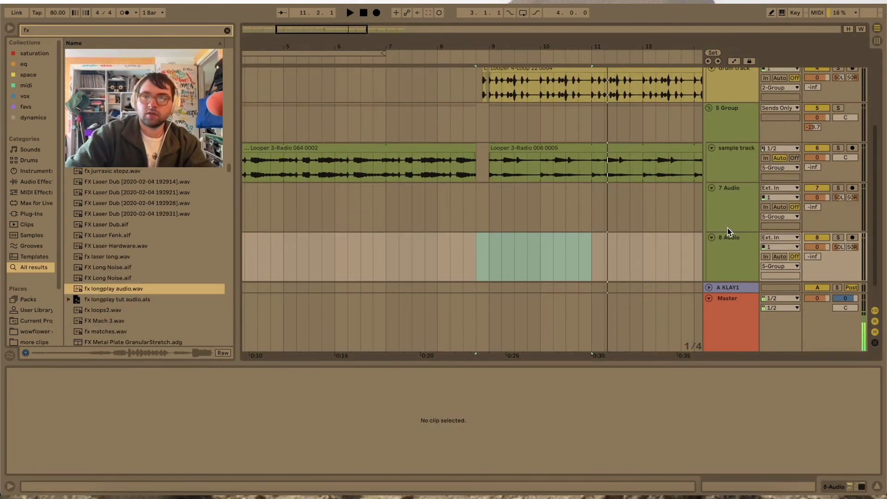
{"action": "left_click", "coordinate": [770, 238]}
{"action": "left_click", "coordinate": [776, 275]}
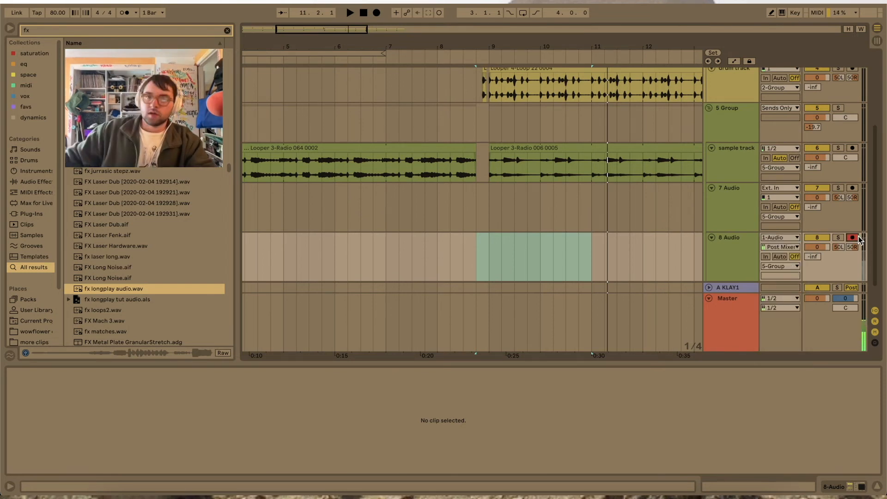
{"action": "left_click", "coordinate": [376, 13]}
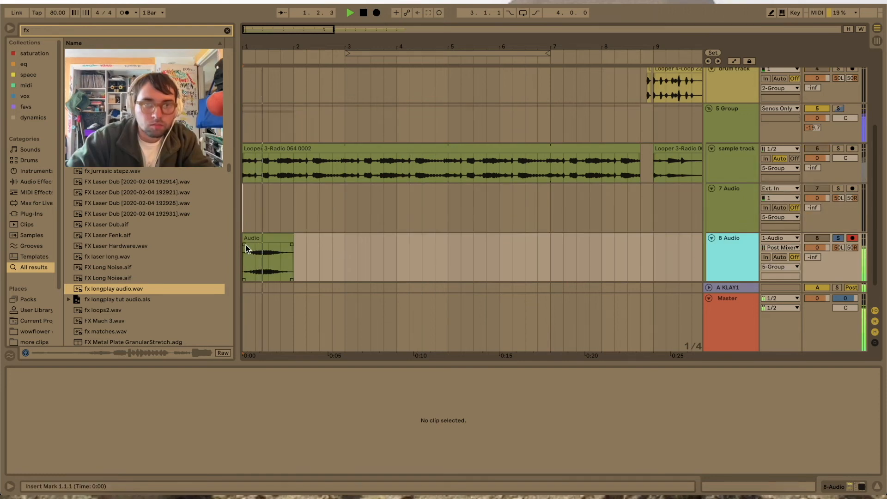
- In 8 Audio's Outer Space effect, raise Wow/Flutter, set Tape to New and Reverb Volume to 33%, then close its window
{"action": "left_click", "coordinate": [246, 245]}
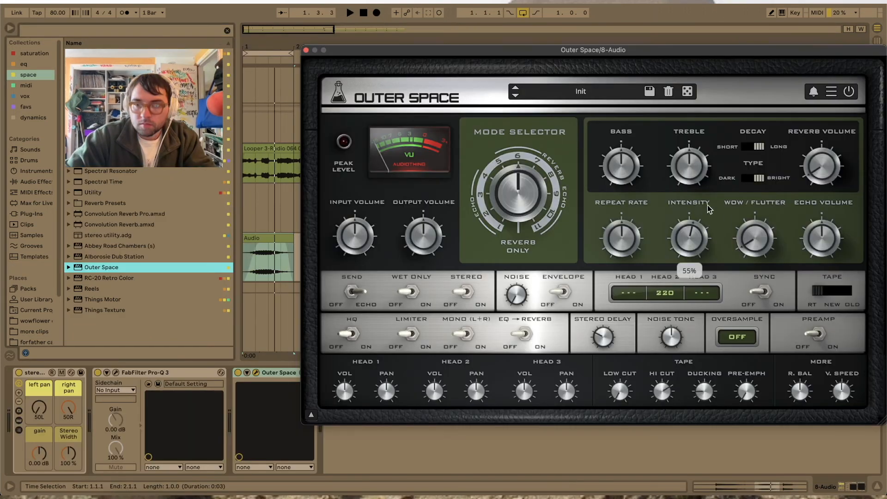
{"action": "key", "text": "space"}
{"action": "left_click_drag", "start_coordinate": [752, 239], "coordinate": [752, 216]}
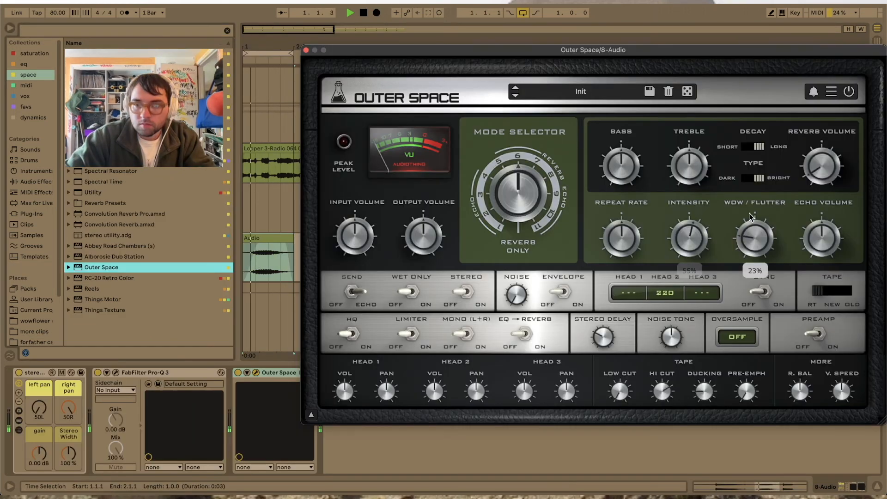
{"action": "left_click_drag", "start_coordinate": [820, 291], "coordinate": [841, 292]}
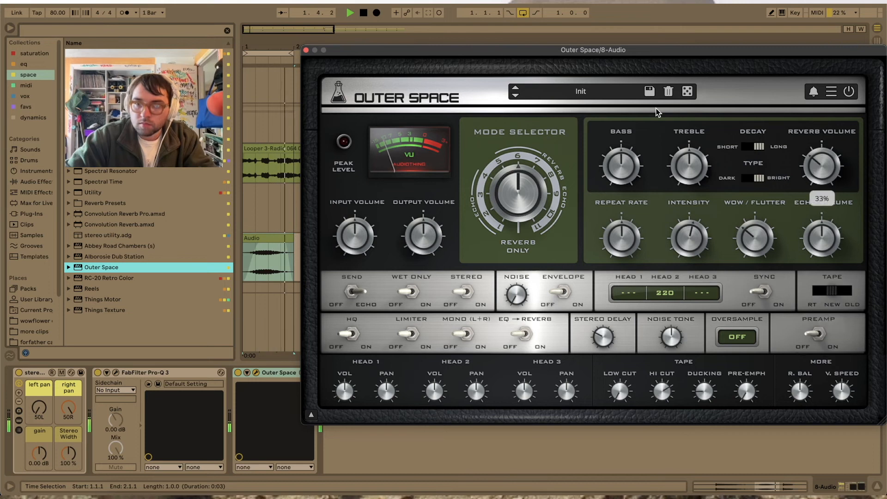
{"action": "left_click", "coordinate": [306, 50]}
- Turn off the arrangement loop, stop playback and select the recorded clip at bar 1 of 8 Audio
{"action": "left_click", "coordinate": [522, 16]}
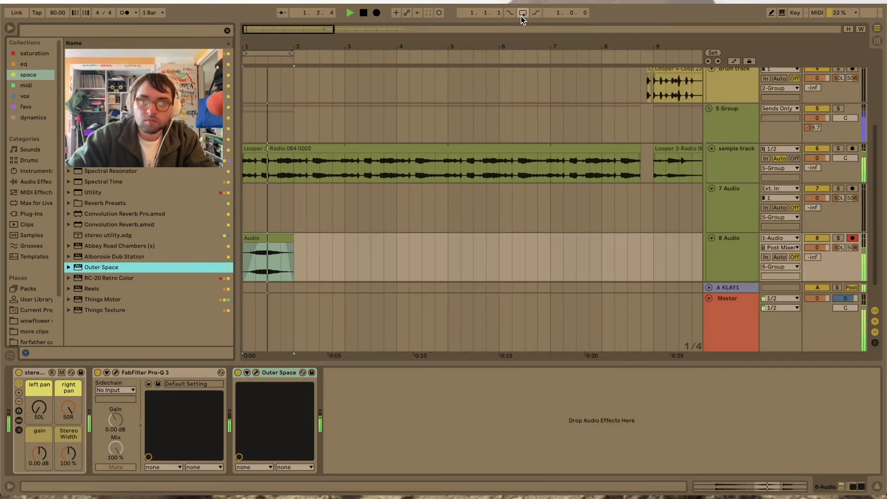
{"action": "scroll", "coordinate": [354, 247], "scroll_direction": "down", "scroll_amount": 5}
{"action": "key", "text": "space"}
{"action": "left_click", "coordinate": [248, 239]}
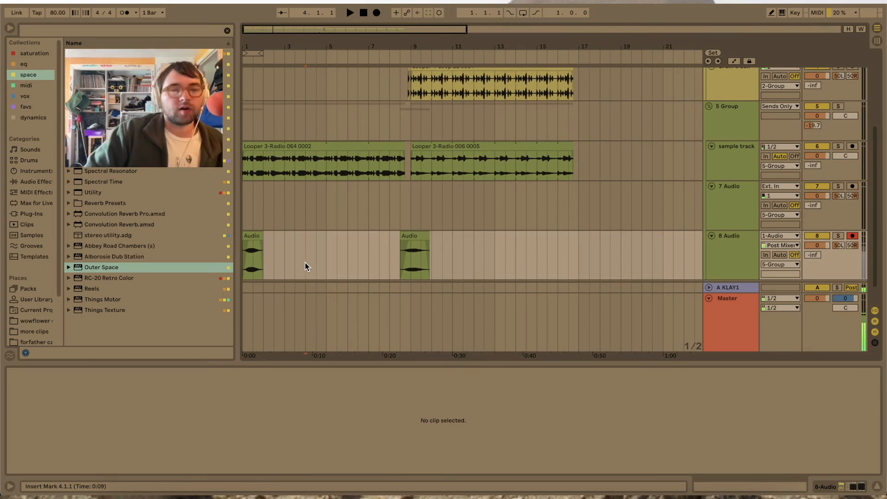
- Play from bar 2 and record a short take on 8 Audio, then record it again over the same spot
{"action": "left_click", "coordinate": [261, 211]}
{"action": "key", "text": "space"}
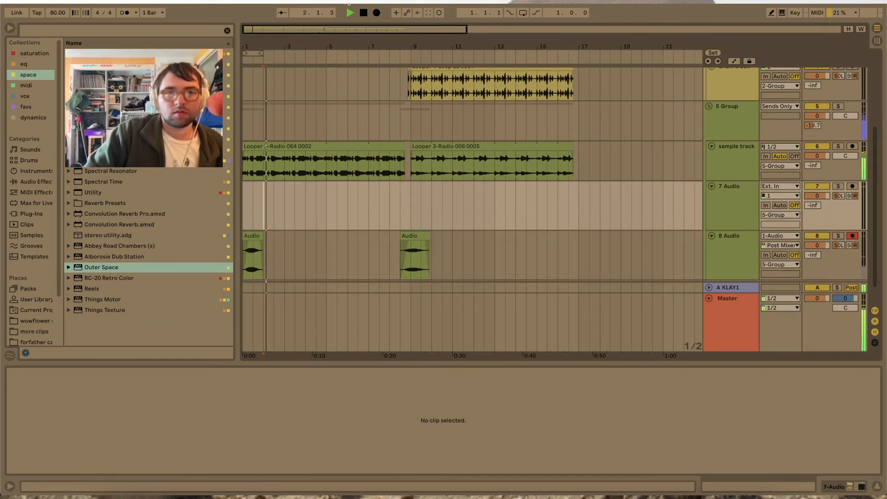
{"action": "left_click", "coordinate": [376, 13]}
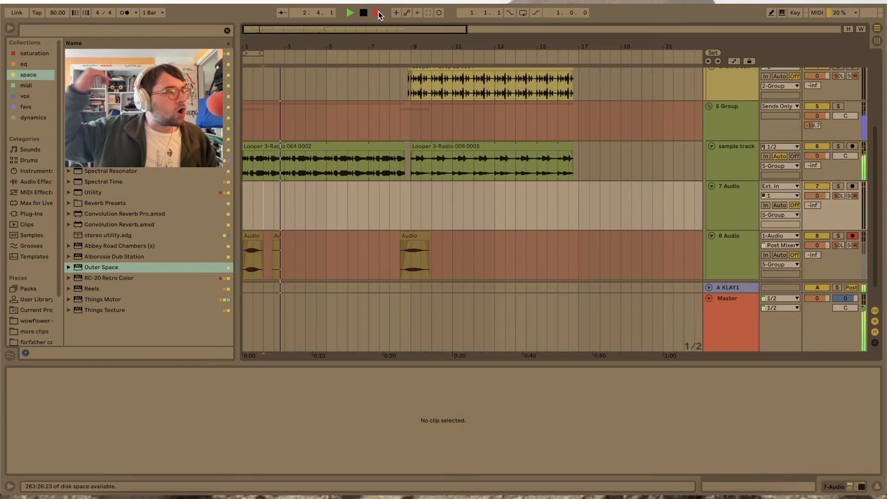
{"action": "key", "text": "space"}
{"action": "left_click", "coordinate": [377, 13]}
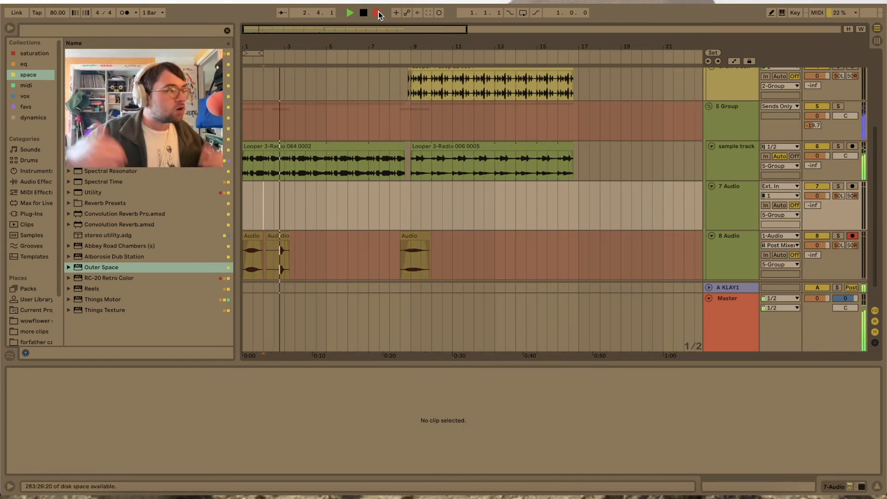
{"action": "key", "text": "space"}
- Trim the start of the new 8 Audio clip after bar 2 and shift the clip slightly earlier during playback
{"action": "left_click", "coordinate": [281, 236]}
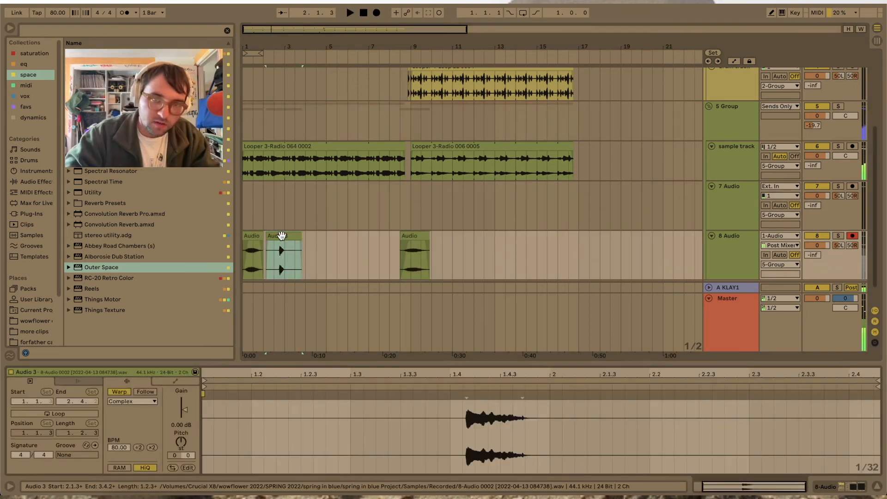
{"action": "key", "text": "space"}
{"action": "left_click_drag", "start_coordinate": [267, 236], "coordinate": [274, 236]}
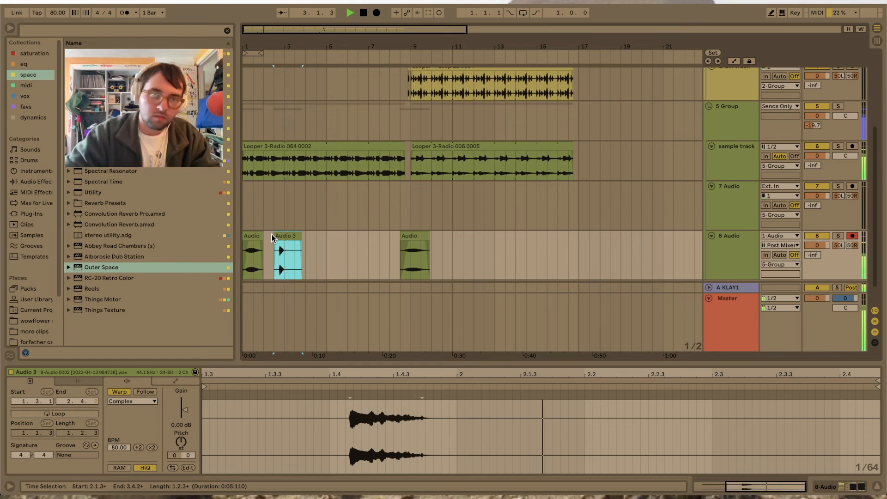
{"action": "key", "text": "z"}
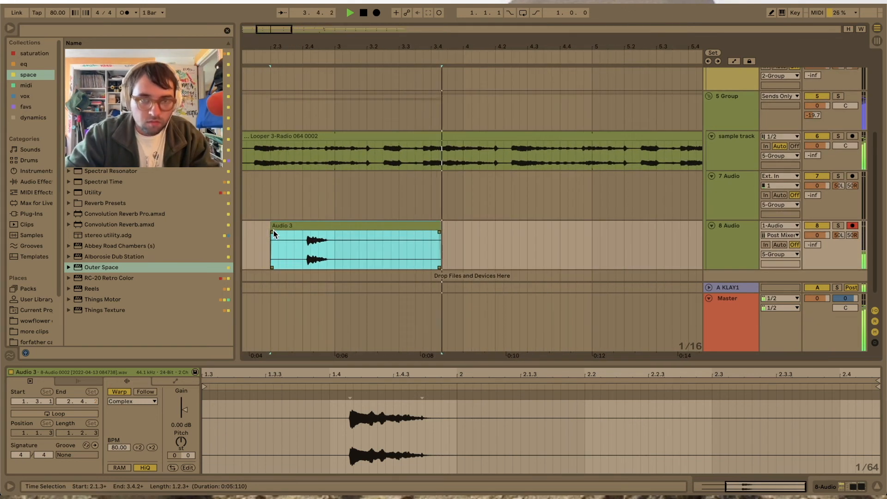
{"action": "left_click_drag", "start_coordinate": [294, 225], "coordinate": [290, 225]}
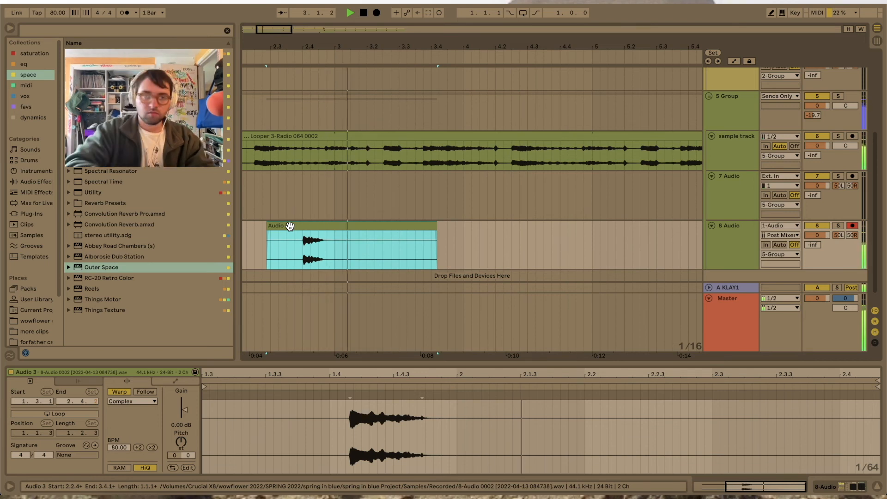
- Transpose the trimmed 8 Audio clip by -8 semitones and play it back
{"action": "key", "text": "space"}
{"action": "left_click", "coordinate": [181, 442]}
{"action": "key", "text": "space"}
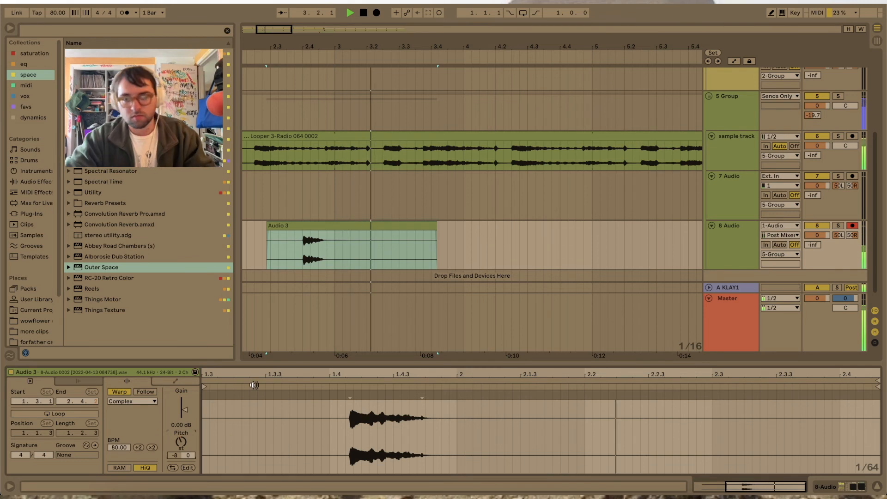
- Record another take on 8 Audio between about bars 4 and 5, punching out at its end
{"action": "scroll", "coordinate": [509, 230], "scroll_direction": "down", "scroll_amount": 5}
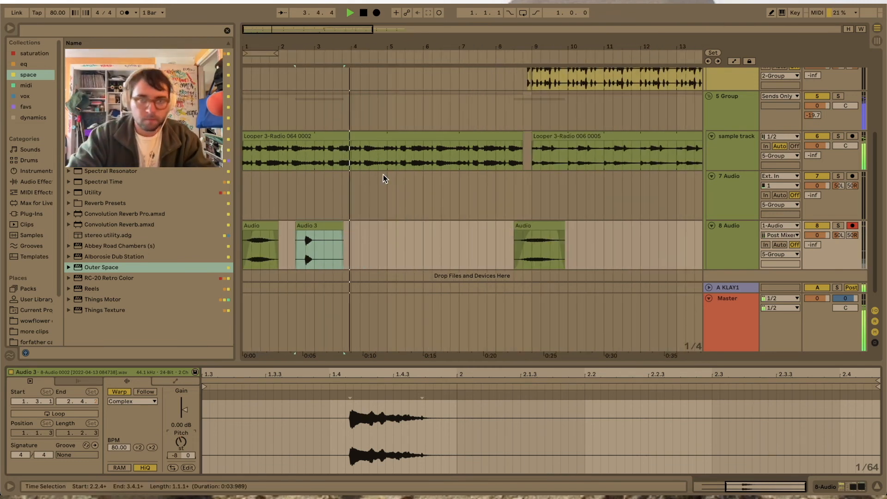
{"action": "left_click", "coordinate": [376, 13]}
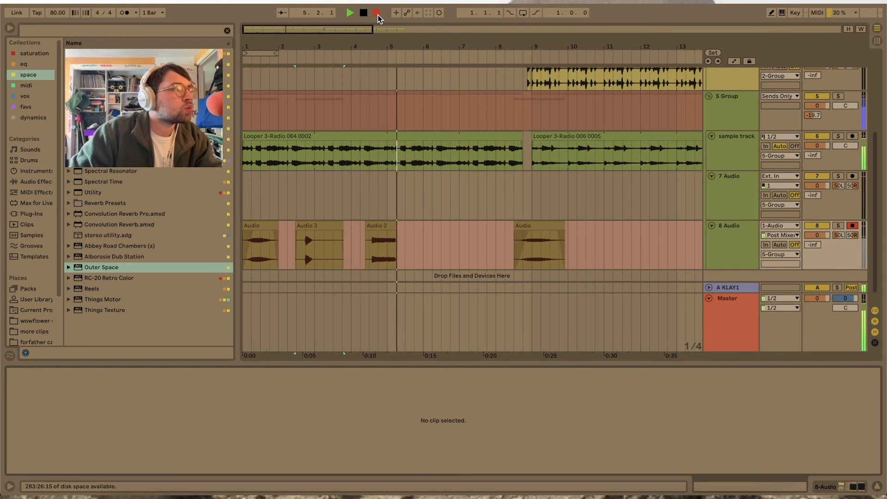
{"action": "left_click", "coordinate": [377, 15]}
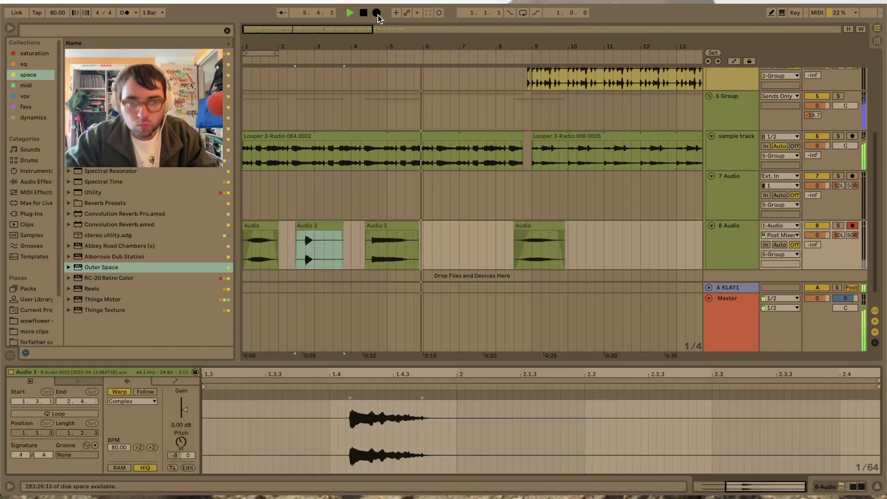
- Move the Audio 2 clip on 8 Audio to bar 10, turn off its warping and set its gain to -11 dB
{"action": "left_click_drag", "start_coordinate": [393, 226], "coordinate": [459, 228]}
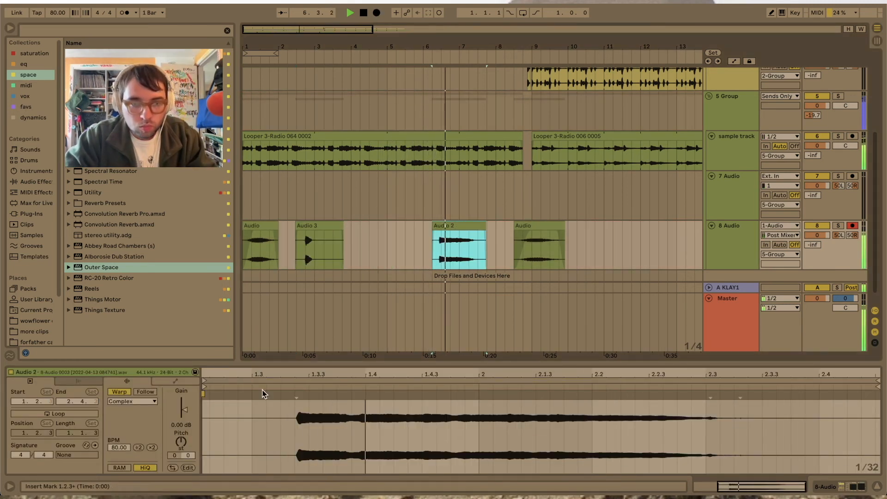
{"action": "left_click", "coordinate": [119, 392]}
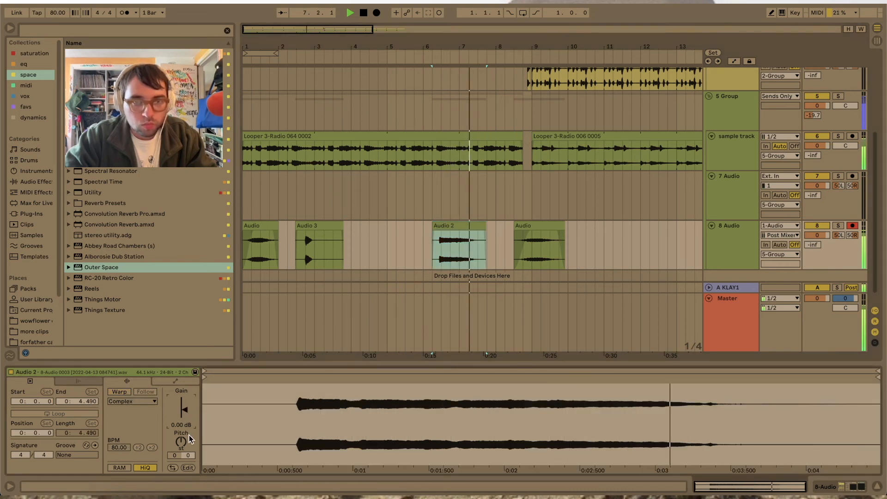
{"action": "left_click_drag", "start_coordinate": [187, 409], "coordinate": [187, 418]}
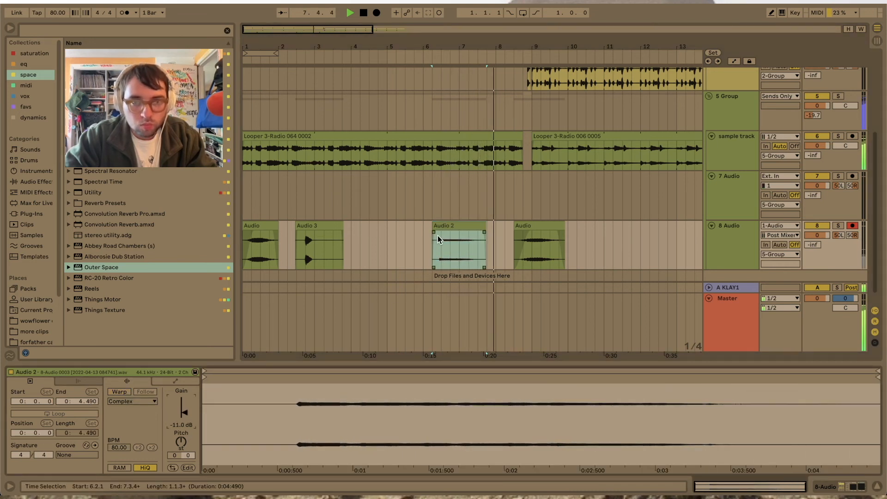
{"action": "left_click_drag", "start_coordinate": [451, 227], "coordinate": [587, 234]}
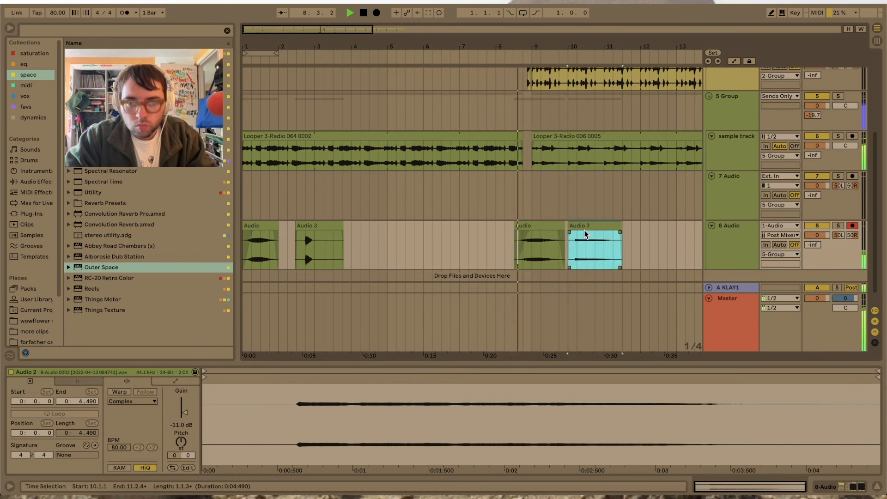
{"action": "left_click", "coordinate": [595, 206]}
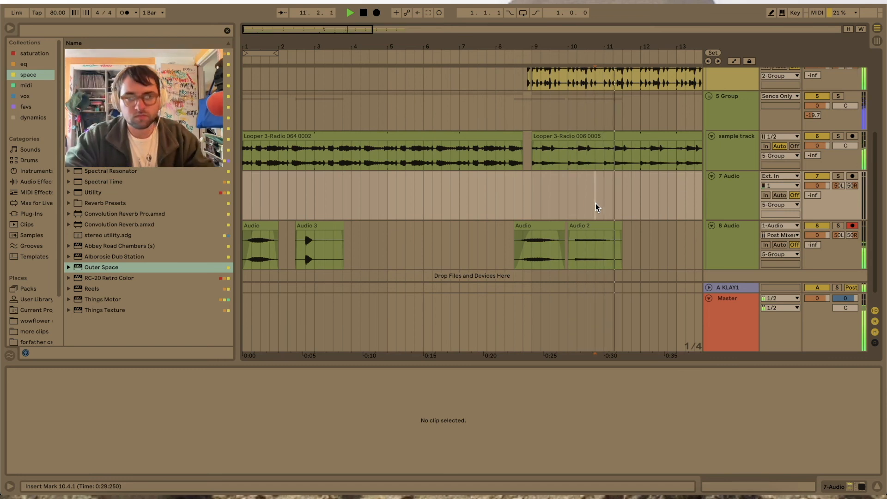
{"action": "left_click", "coordinate": [550, 234]}
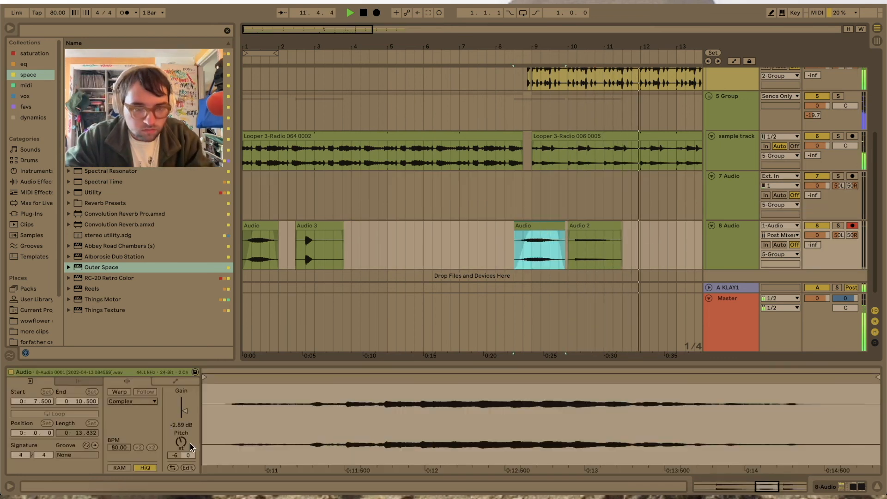
{"action": "left_click", "coordinate": [508, 254]}
{"action": "scroll", "coordinate": [537, 235], "scroll_direction": "up", "scroll_amount": 3}
{"action": "left_click", "coordinate": [522, 230]}
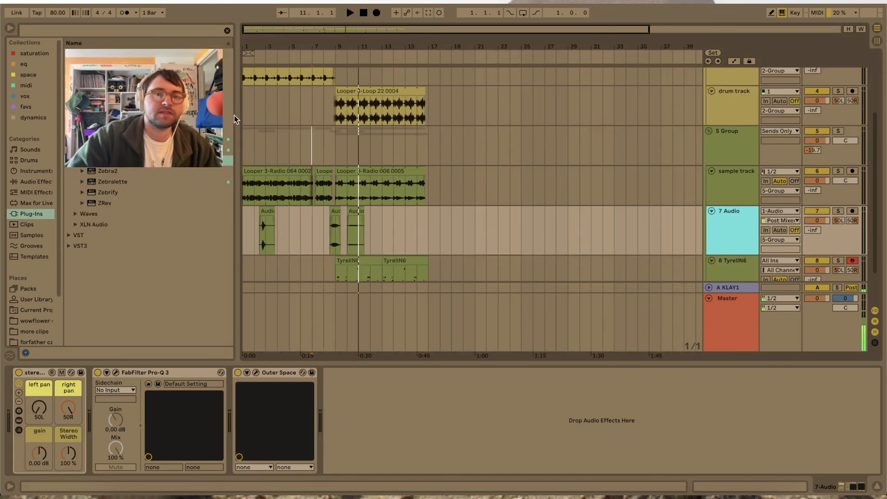
- Select bars 1 to 17 on the lower drum track and loop that 16-bar range
{"action": "left_click", "coordinate": [243, 111]}
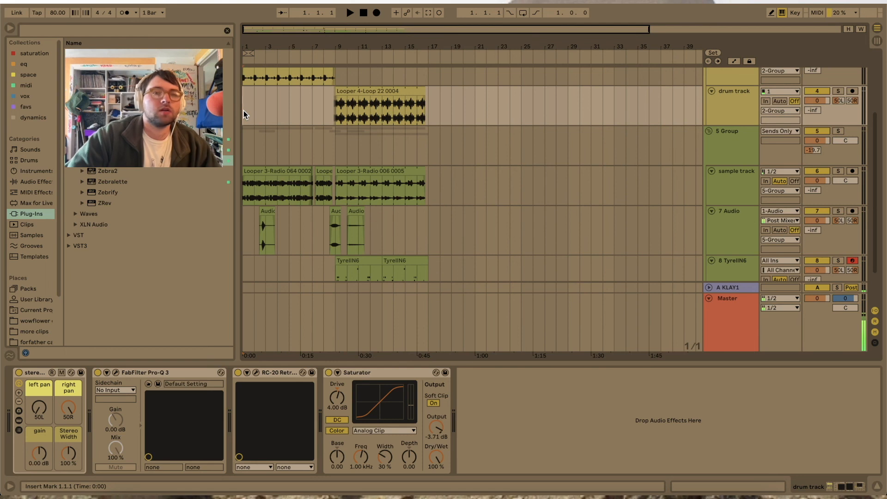
{"action": "left_click", "coordinate": [428, 106], "text": "shift"}
{"action": "key", "text": "ctrl+l"}
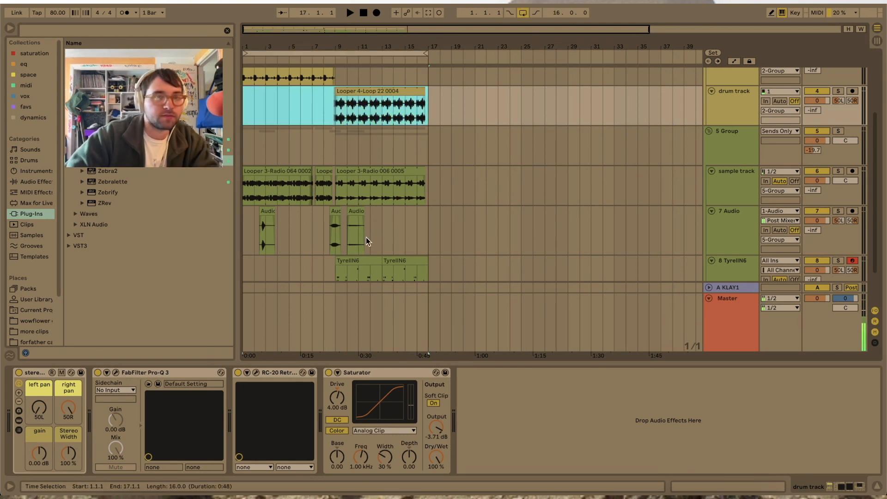
- Look over the Session View's clips and mixer and return to the arrangement
{"action": "left_click", "coordinate": [334, 150]}
{"action": "key", "text": "plus"}
{"action": "key", "text": "plus"}
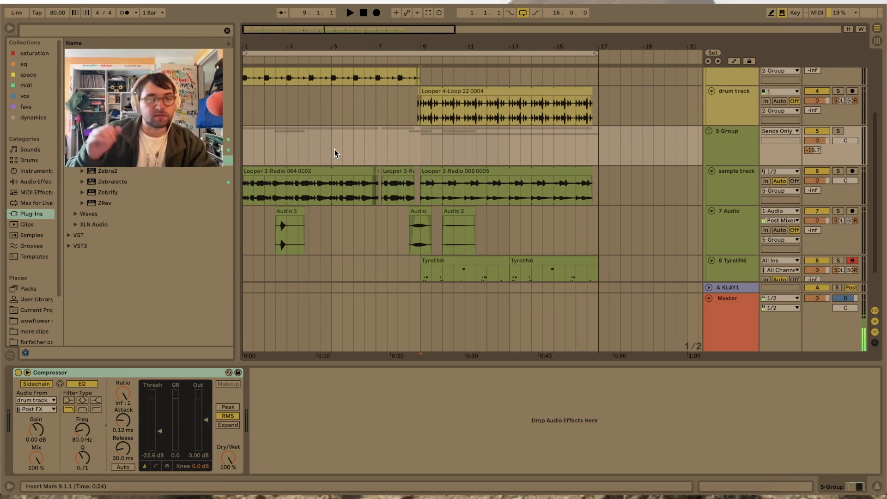
{"action": "key", "text": "Tab"}
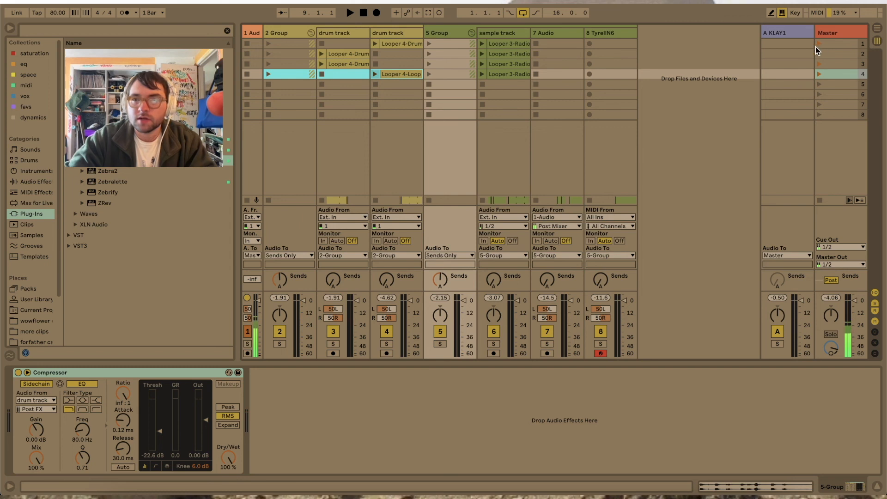
{"action": "key", "text": "Tab"}
- Play the passage around bars 20 and 21, stop, and select 20.4.1 to 20.4.2 in the Looper 4-Drum Rack 0001 clip
{"action": "left_click", "coordinate": [521, 116]}
{"action": "key", "text": "space"}
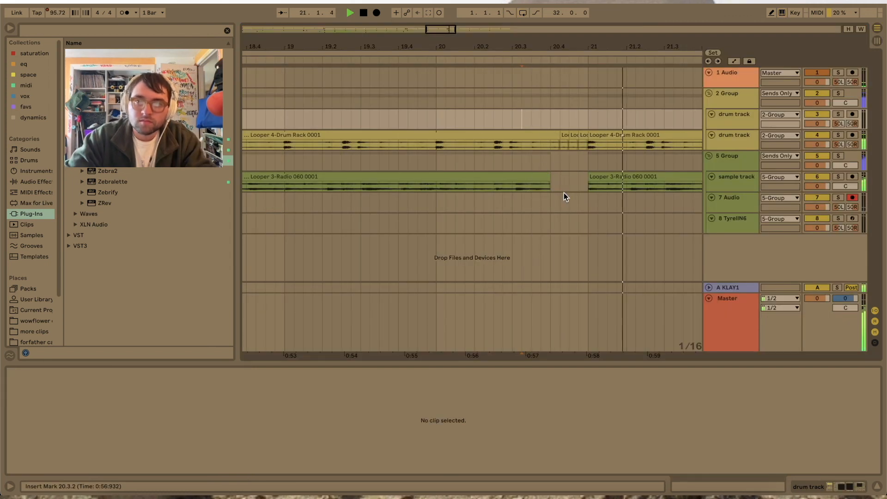
{"action": "left_click", "coordinate": [564, 143]}
{"action": "left_click", "coordinate": [553, 147]}
{"action": "key", "text": "space"}
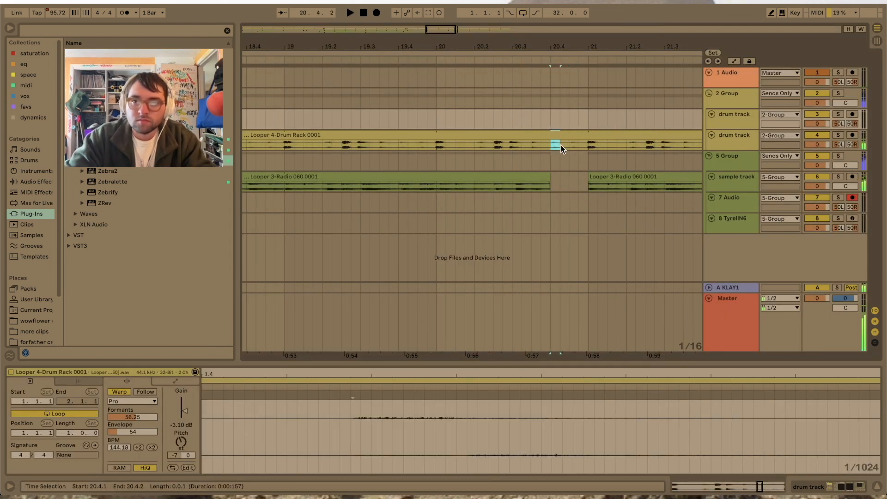